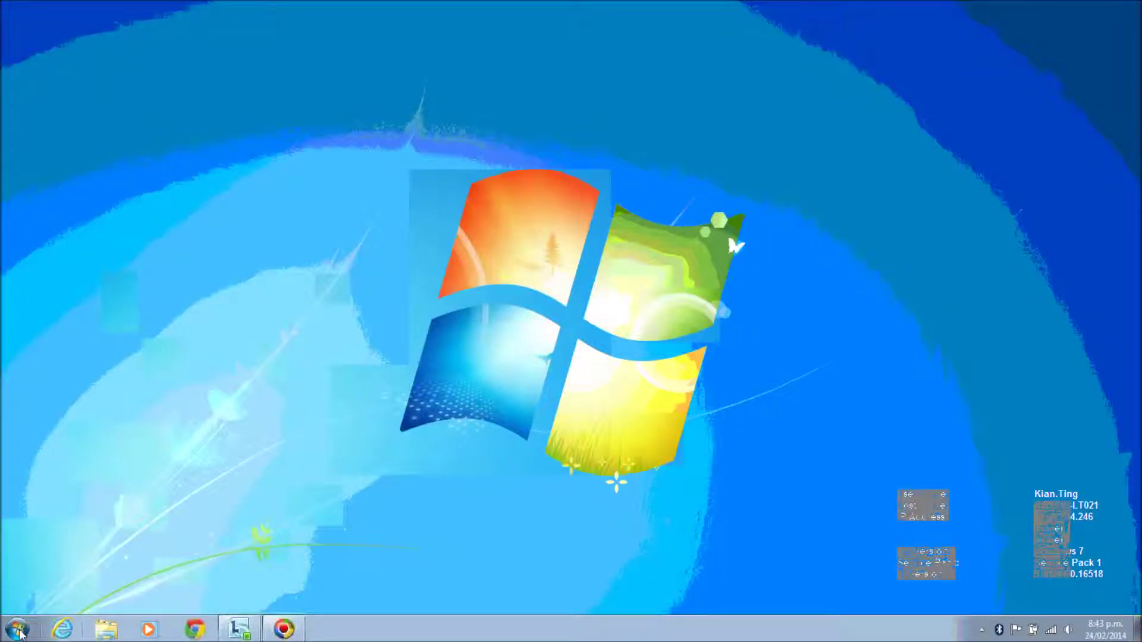
# - Find Windows Media Encoder with a Start menu search for 'windows encoder' and launch it
pyautogui.click(17, 629)
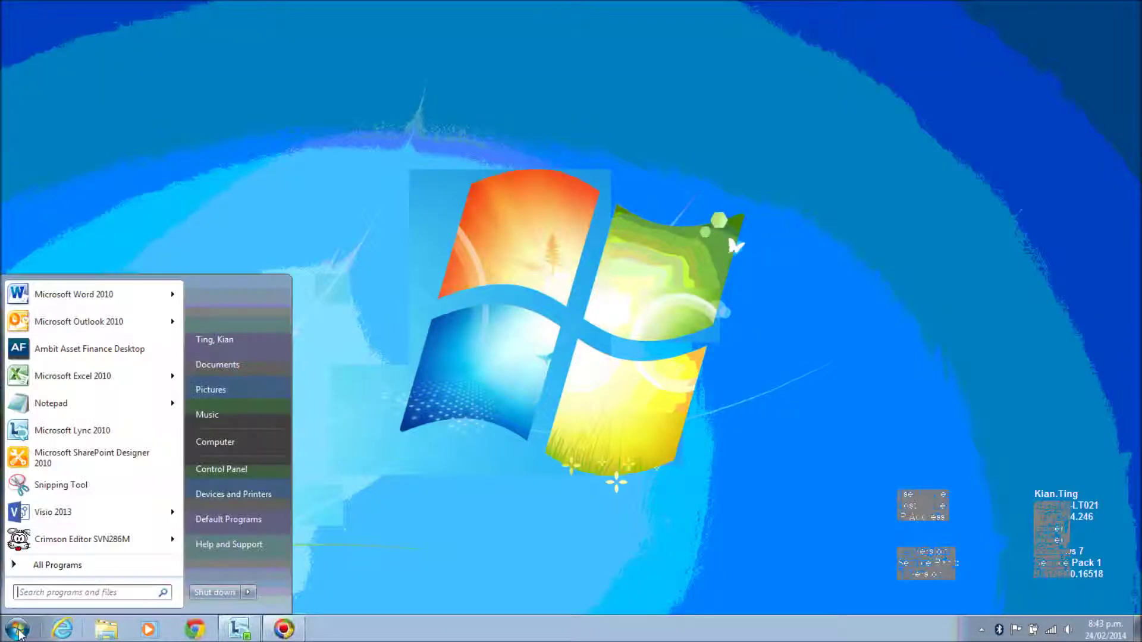
pyautogui.click(45, 566)
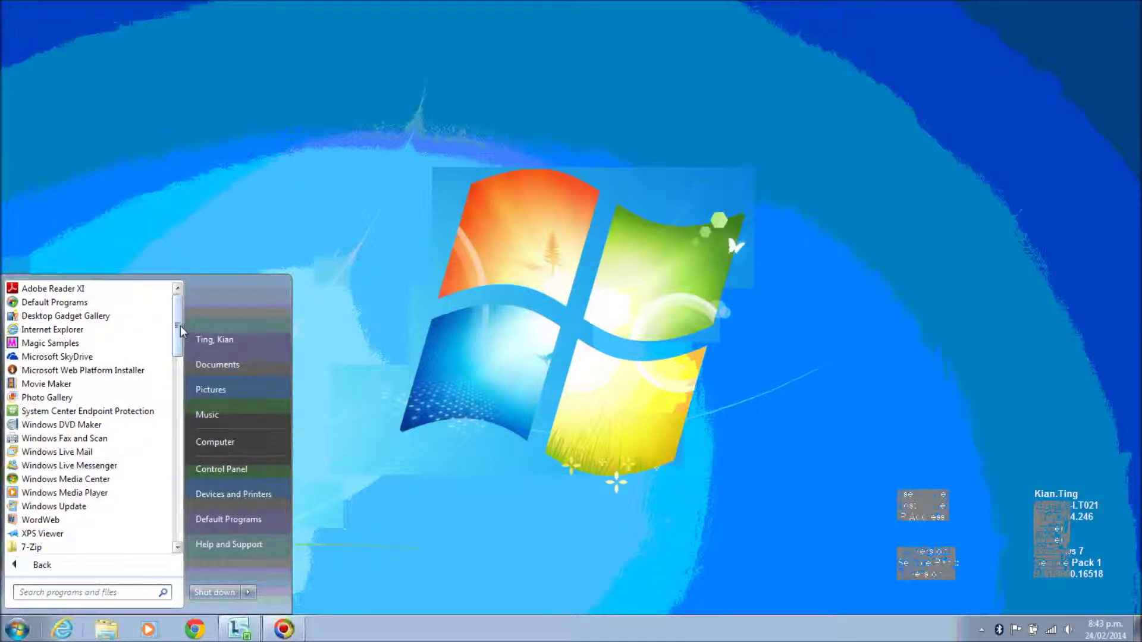
pyautogui.moveTo(178, 330); pyautogui.dragTo(188, 512)
pyautogui.click(122, 588)
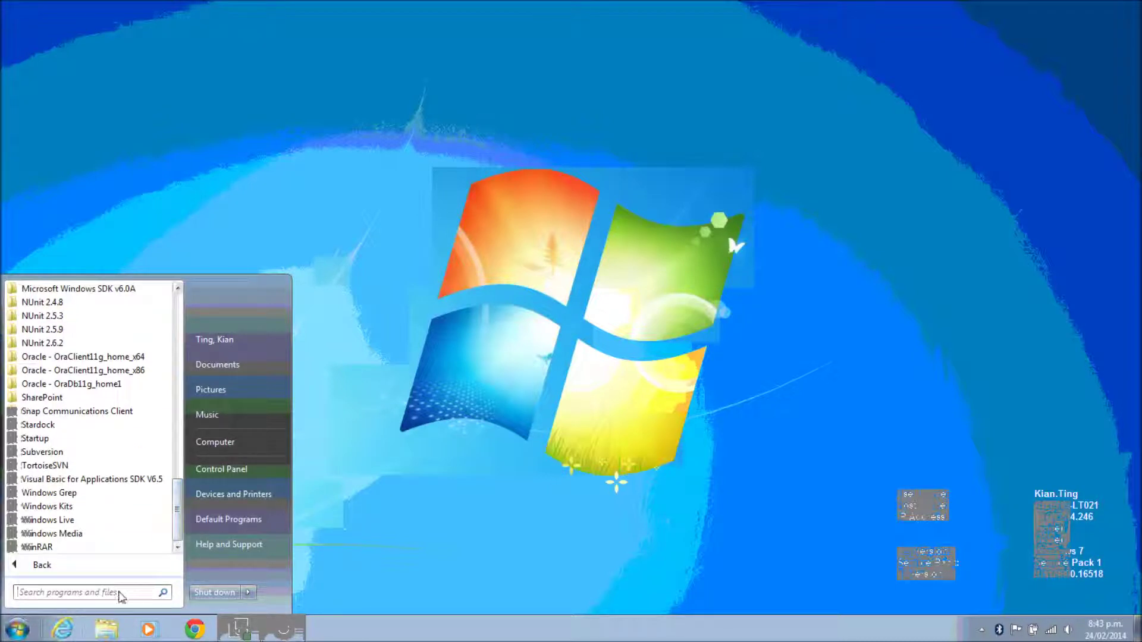
pyautogui.write('window')
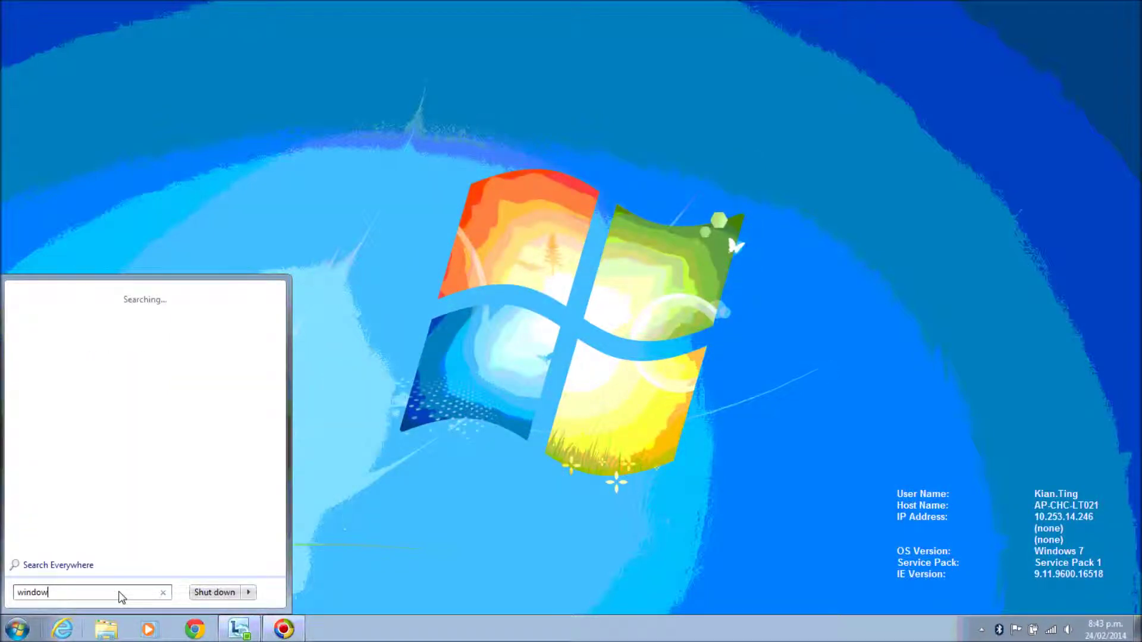
pyautogui.write('s encoder')
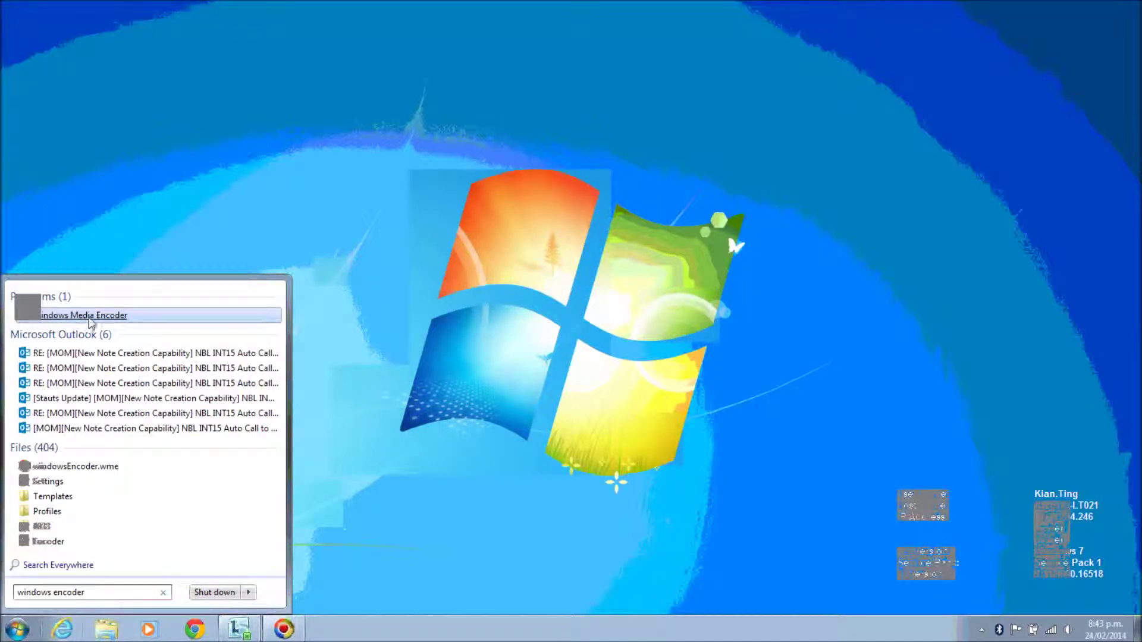
pyautogui.click(90, 320)
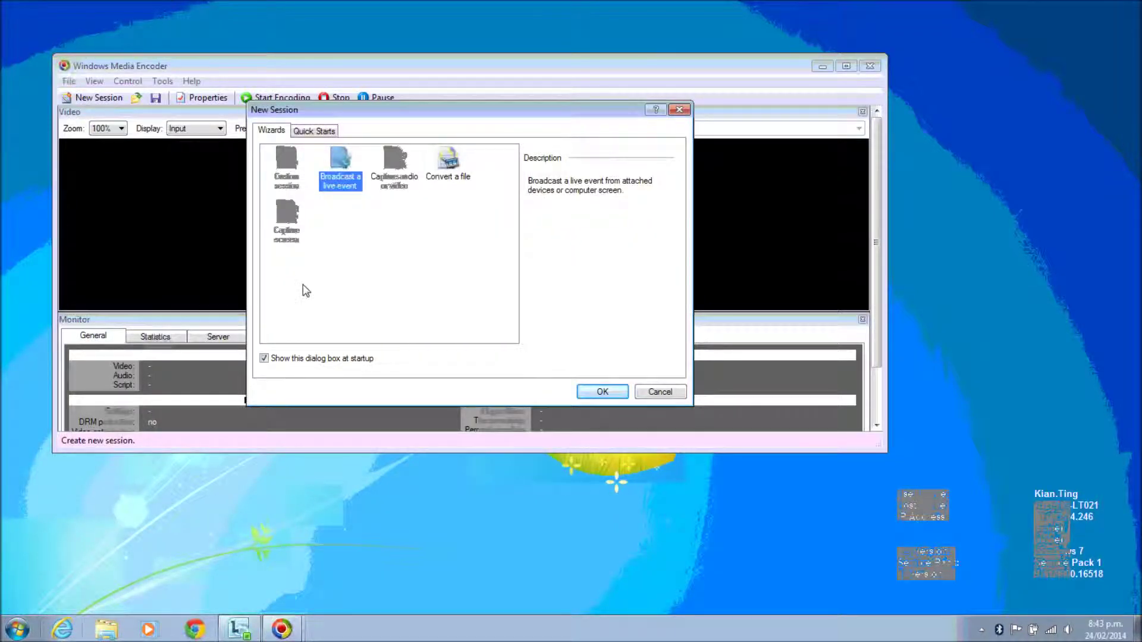
# - Create an entire-screen capture session that outputs to WindowsEncoderDemo1.wmv
pyautogui.click(281, 225)
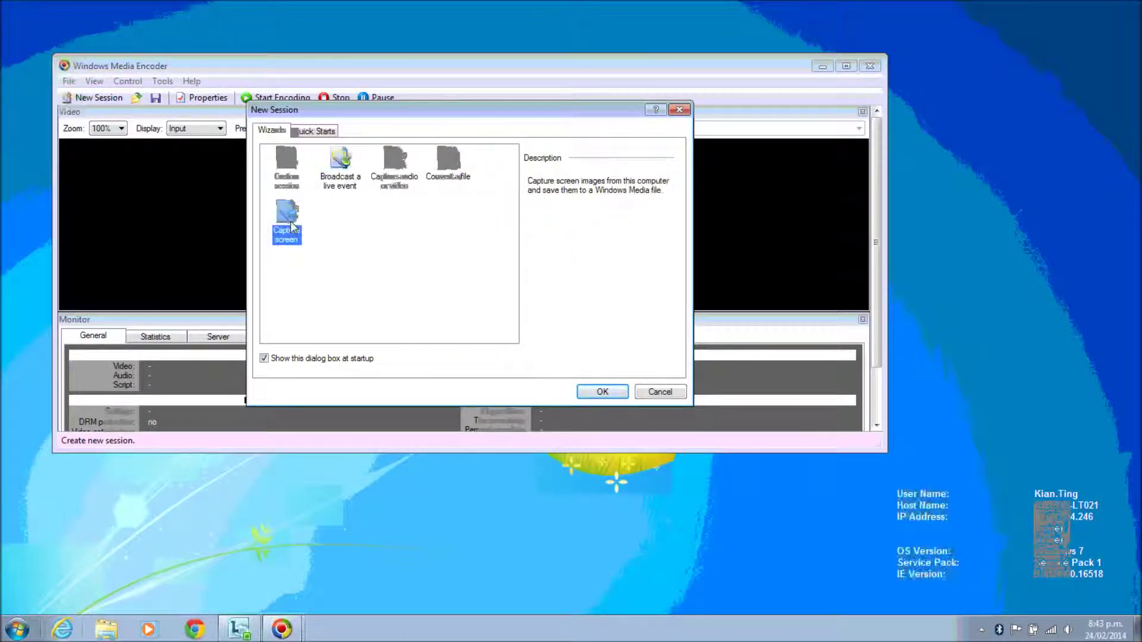
pyautogui.click(599, 393)
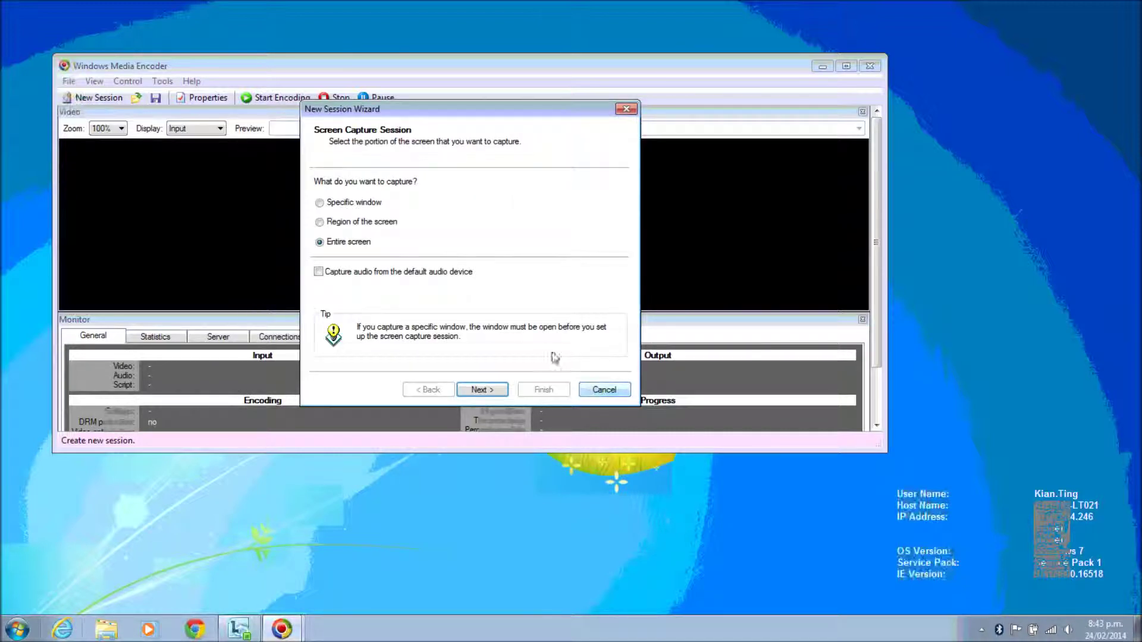
pyautogui.click(494, 390)
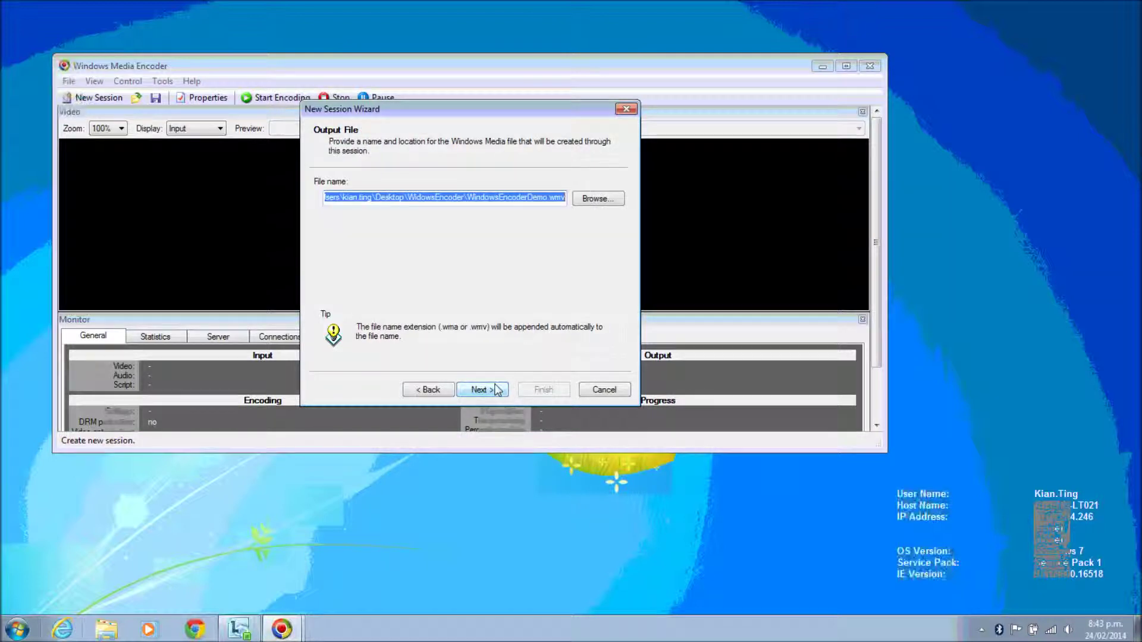
pyautogui.click(469, 198)
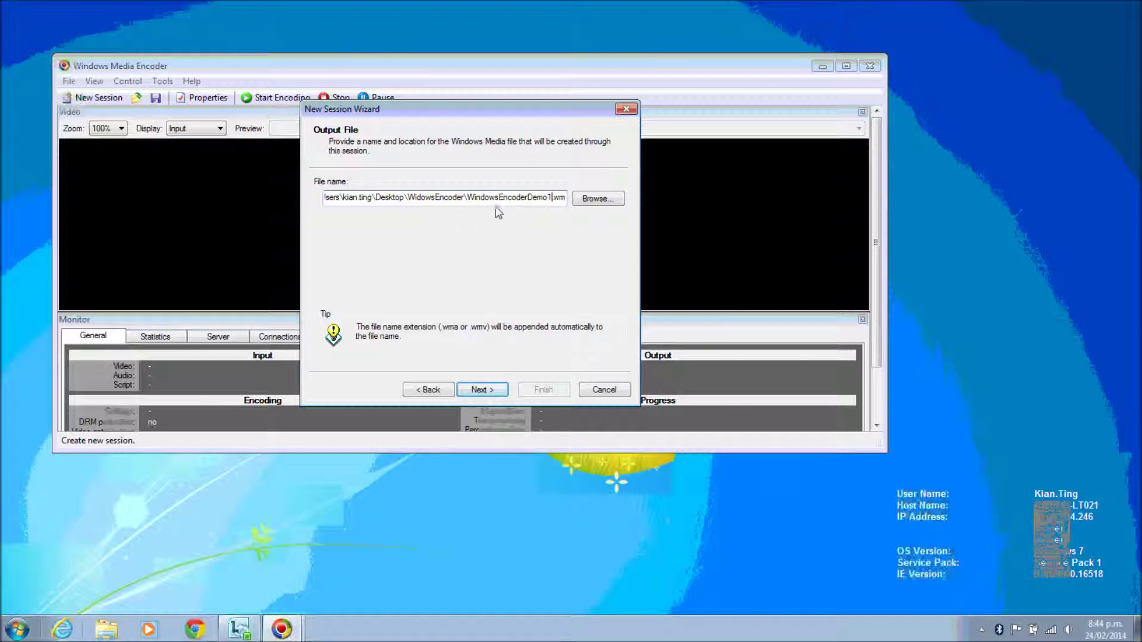
pyautogui.click(490, 388)
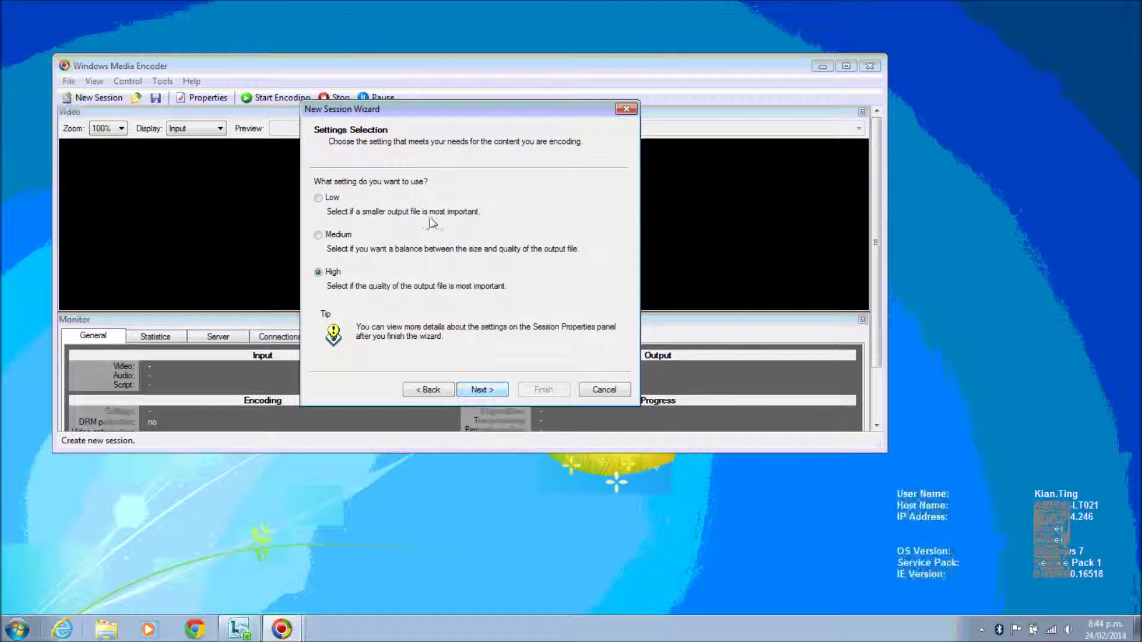
# - Keep High quality and retype the session title as WindowsEncoderDemo
pyautogui.click(487, 391)
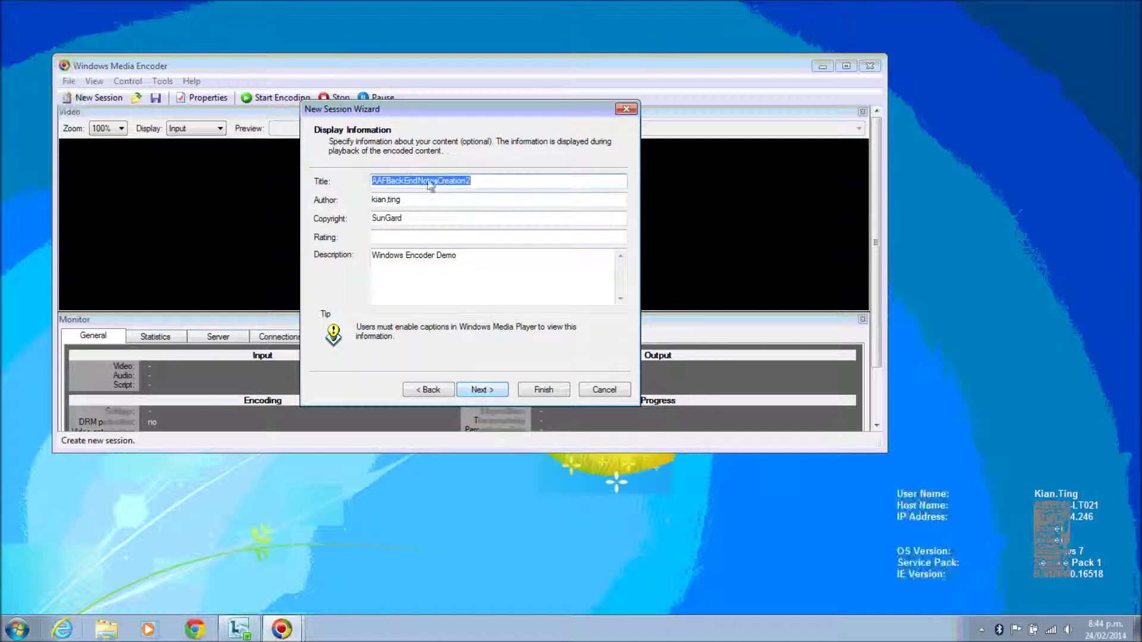
pyautogui.click(411, 181)
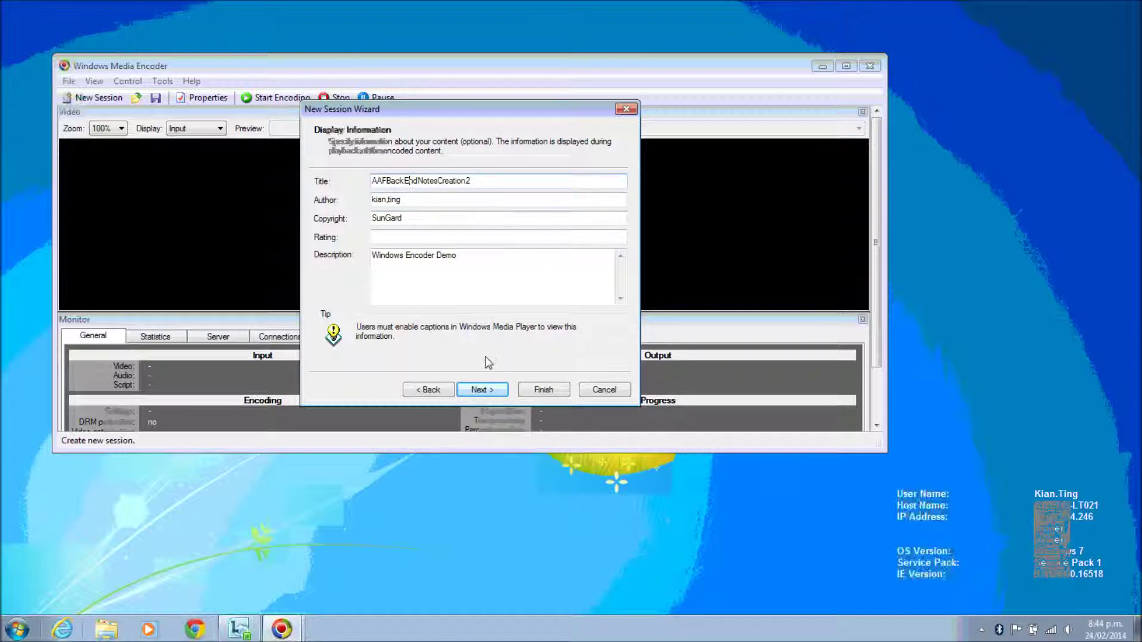
pyautogui.moveTo(492, 185); pyautogui.dragTo(363, 182)
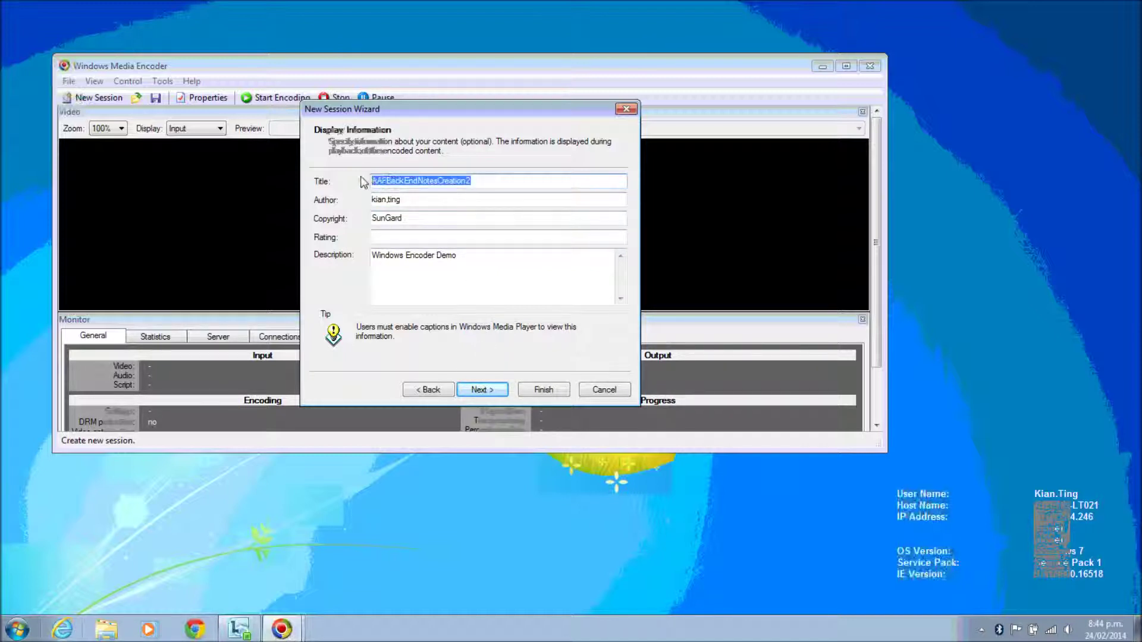
pyautogui.write('Win')
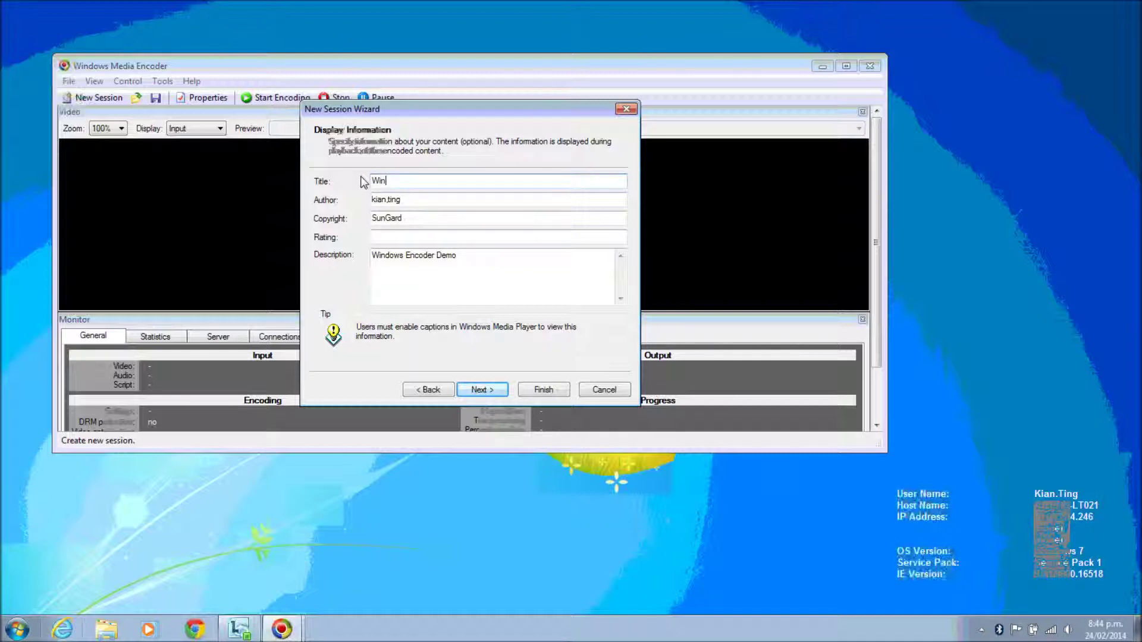
pyautogui.write('dowsEncoder')
# - Review the capture session settings and finish the wizard
pyautogui.click(495, 386)
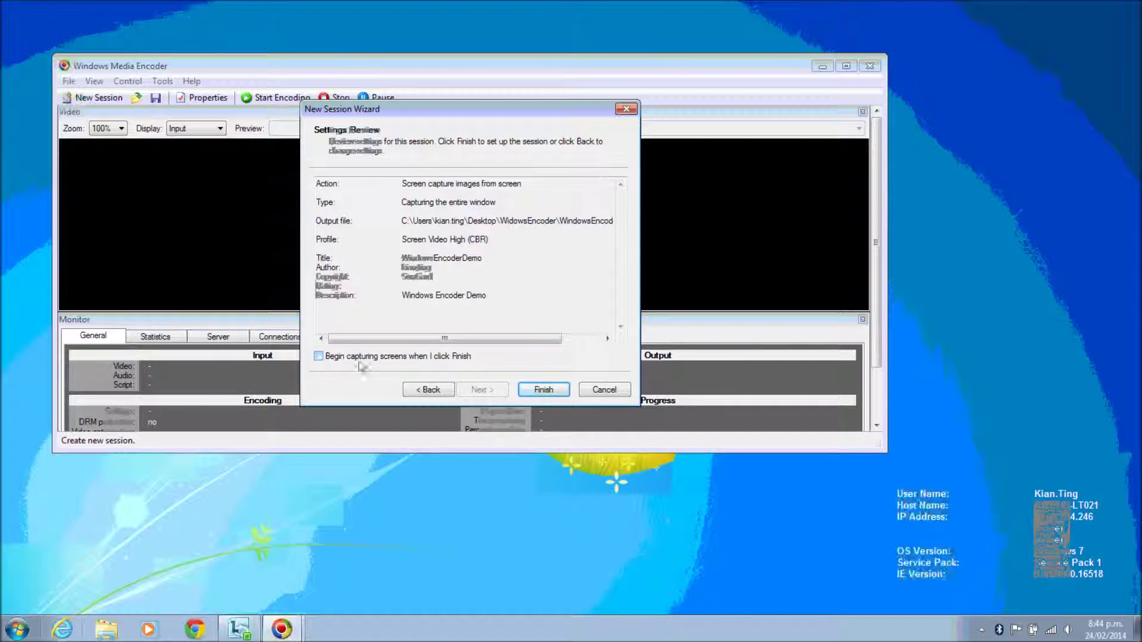
pyautogui.click(546, 390)
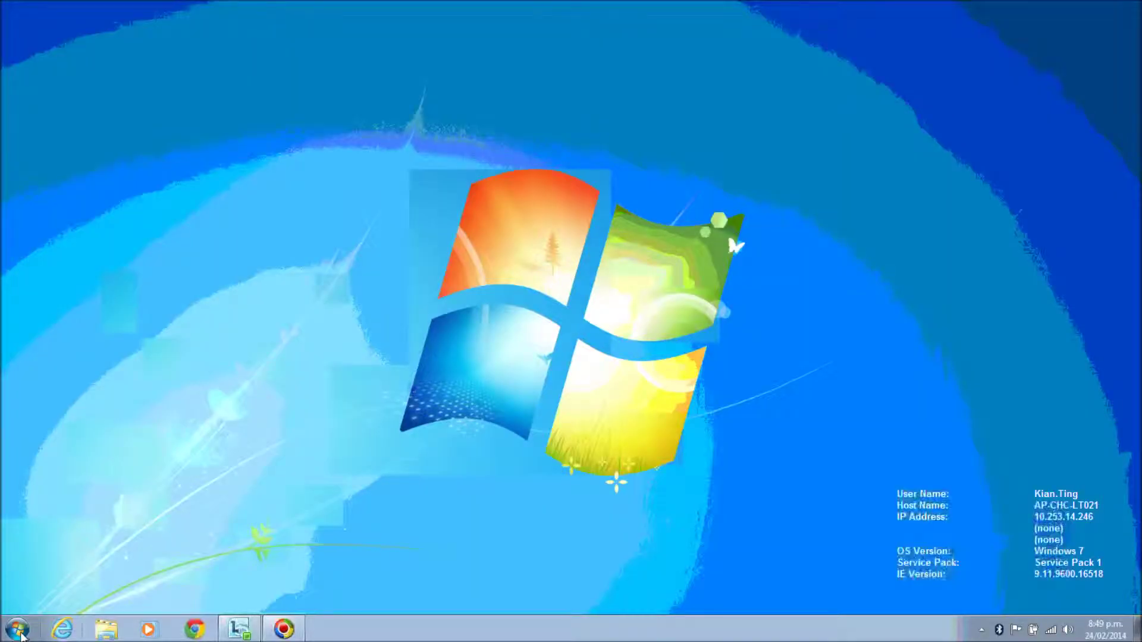
pyautogui.click(18, 630)
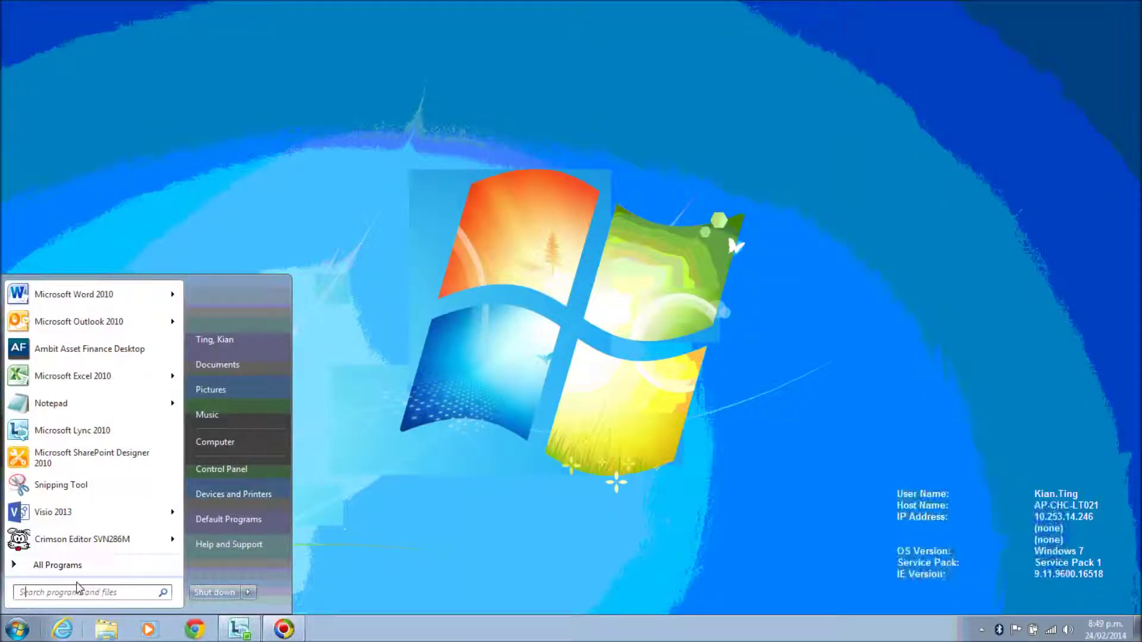
# - Search the Start menu for 'Movie Maker' and launch it
pyautogui.write('Movie M')
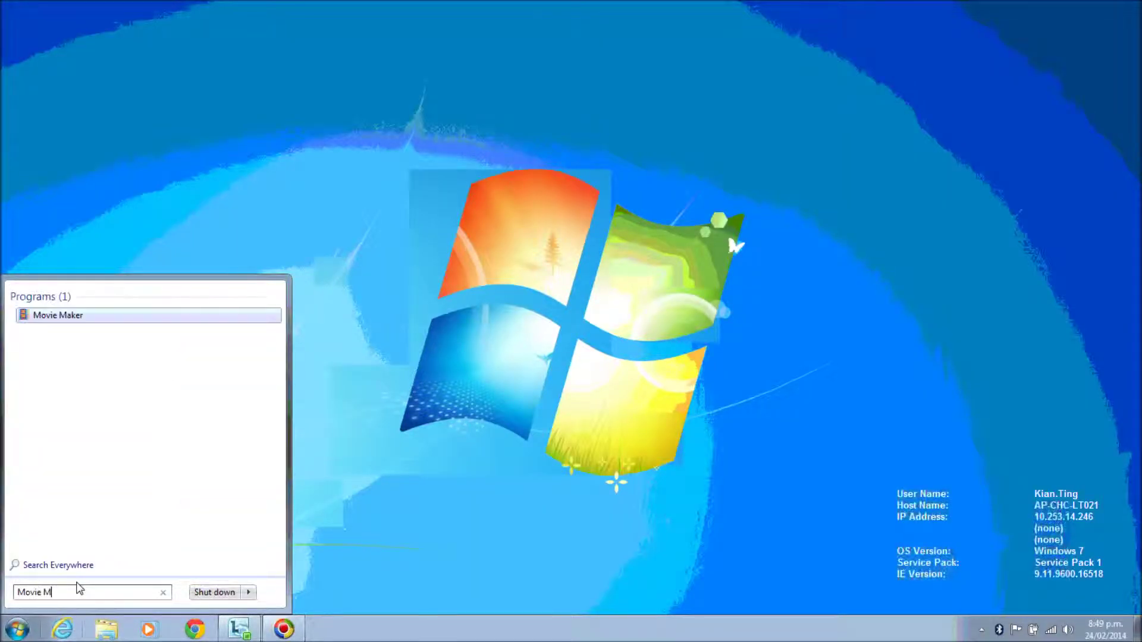
pyautogui.write('aker')
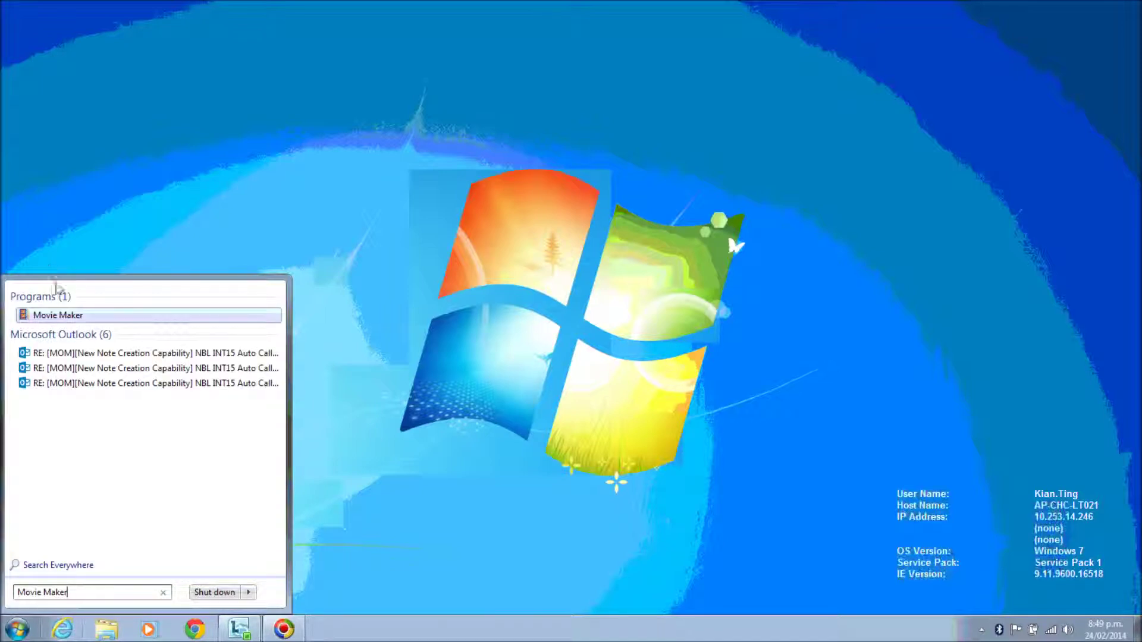
pyautogui.click(53, 316)
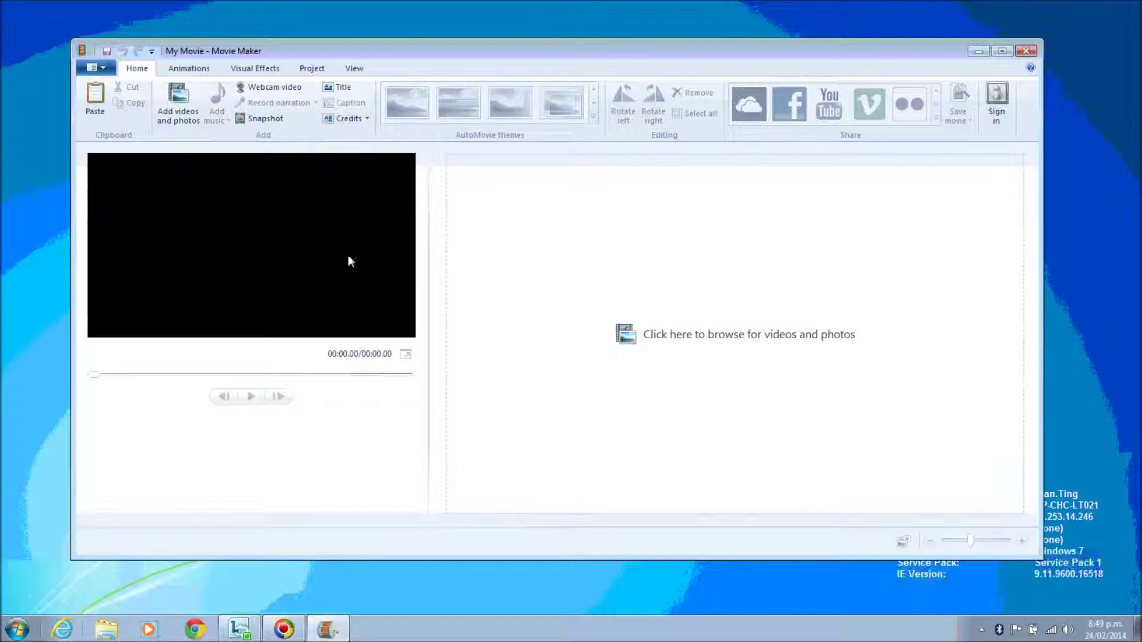
# - Dismiss the media browser and Essentials prompt, then add a 7-second 'My Movie' title card
pyautogui.click(492, 262)
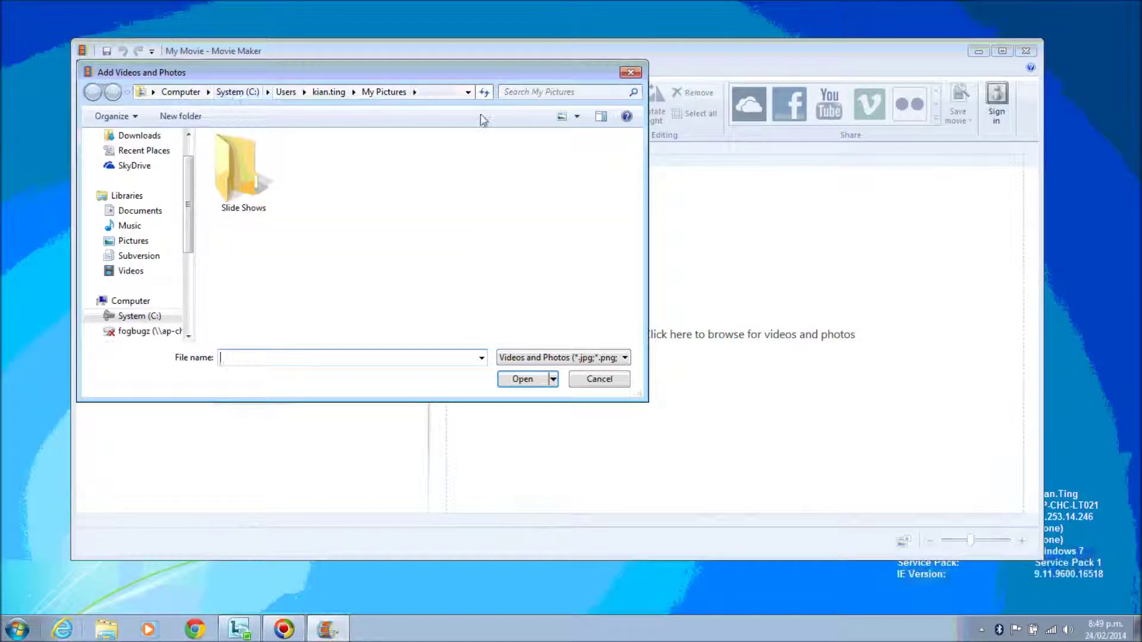
pyautogui.click(632, 73)
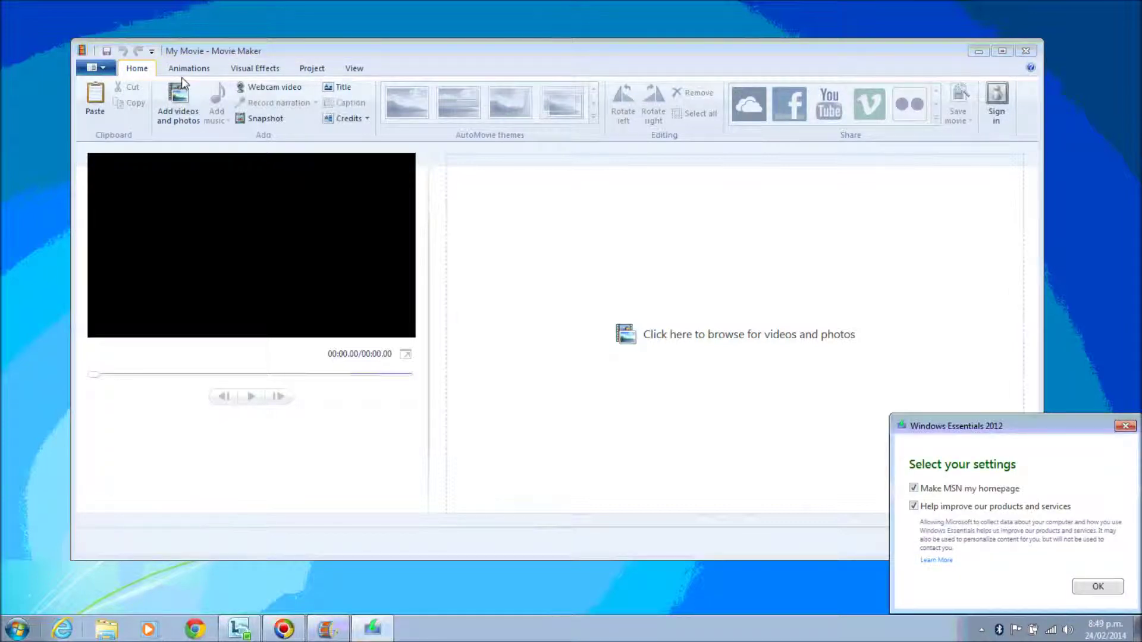
pyautogui.click(1126, 426)
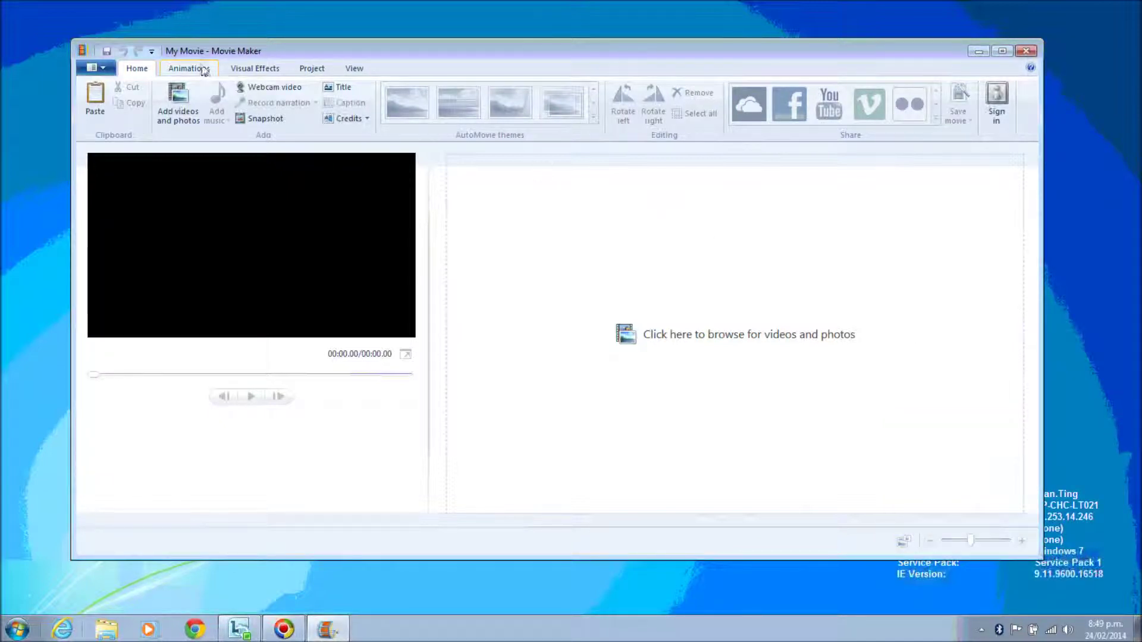
pyautogui.click(487, 243)
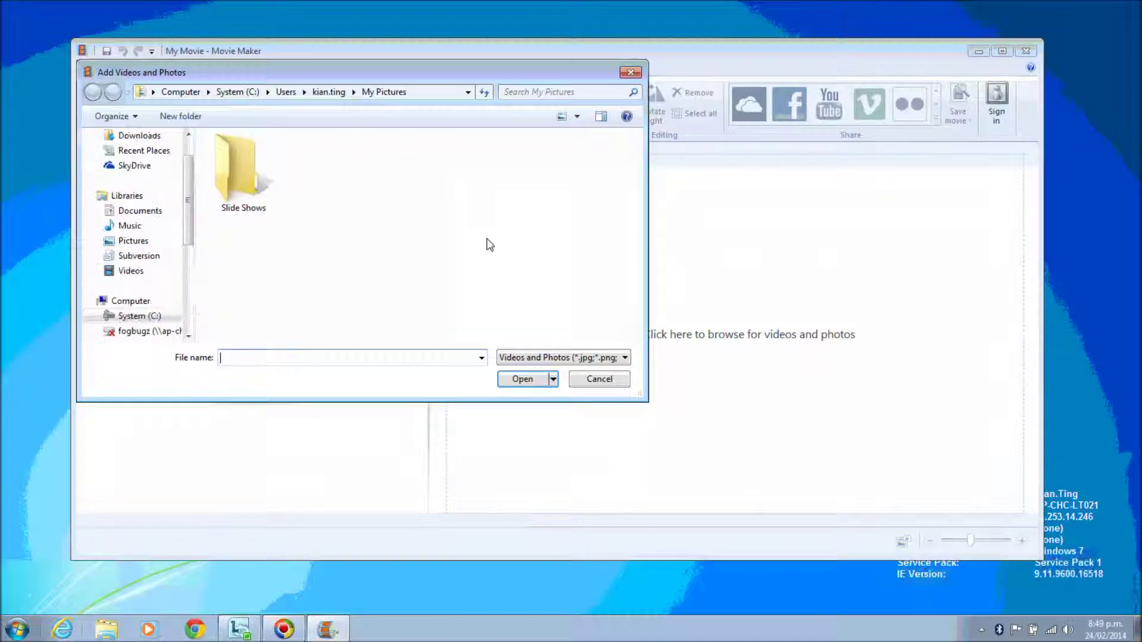
pyautogui.click(630, 72)
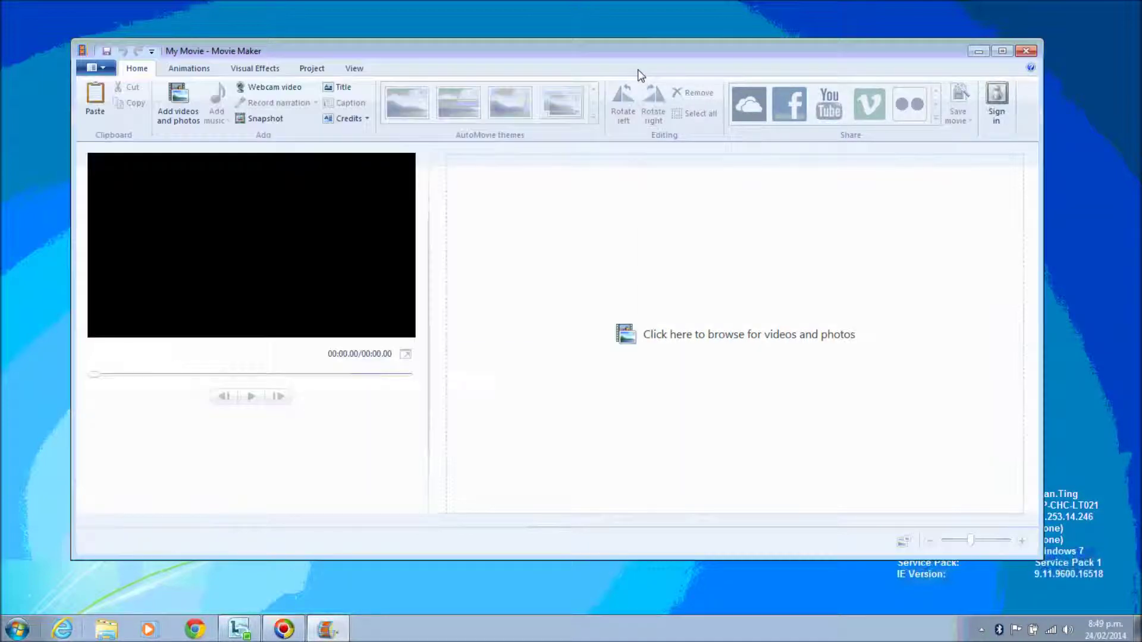
pyautogui.click(343, 87)
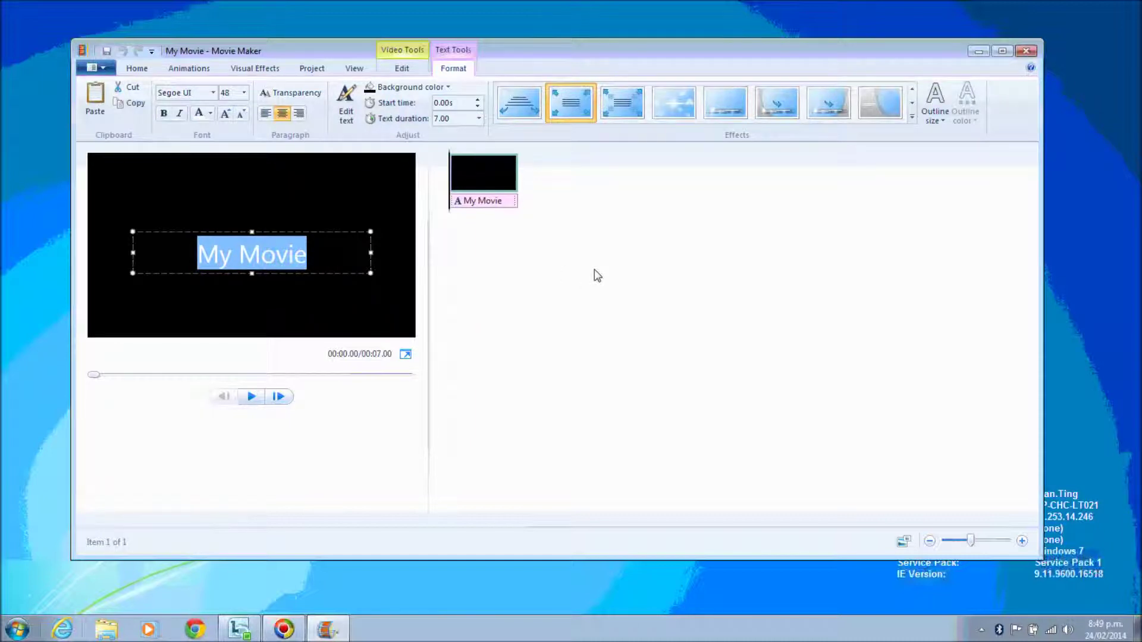
# - Change the title text to 'Demo on Windows Media Encoder & Movie Maker'
pyautogui.write('Demo on')
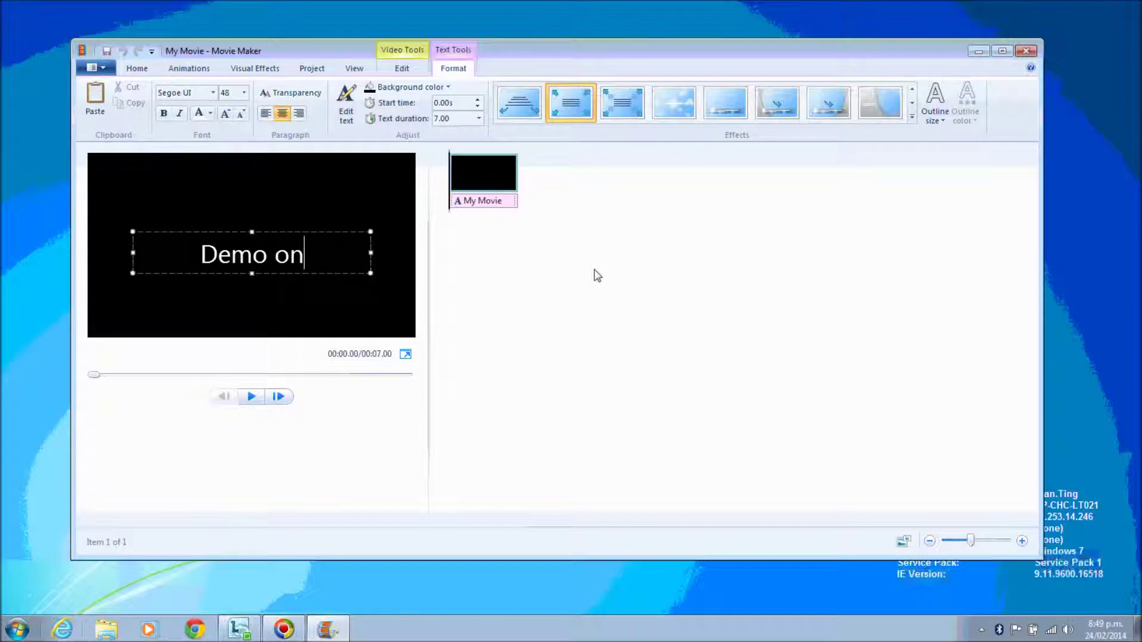
pyautogui.write(' Window')
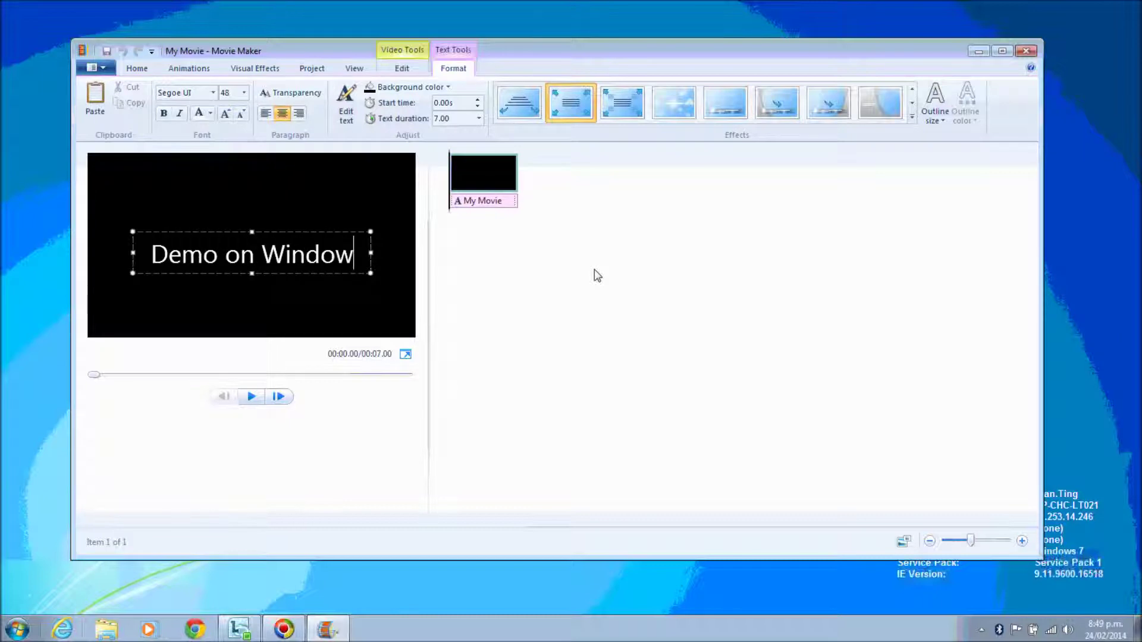
pyautogui.write('s Medi')
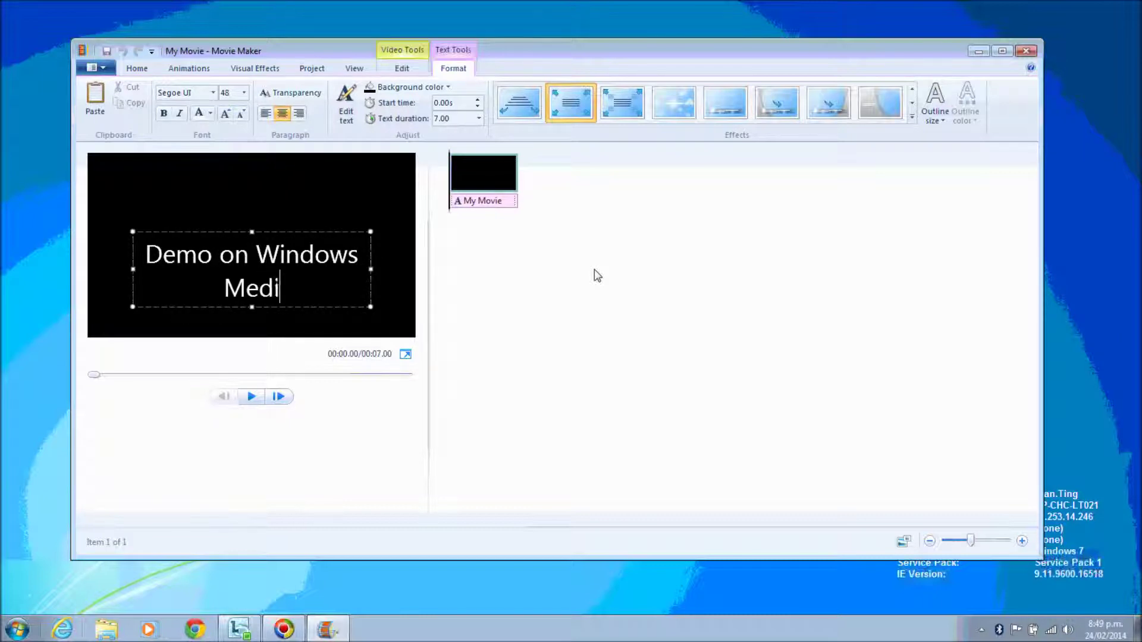
pyautogui.write('a Encode')
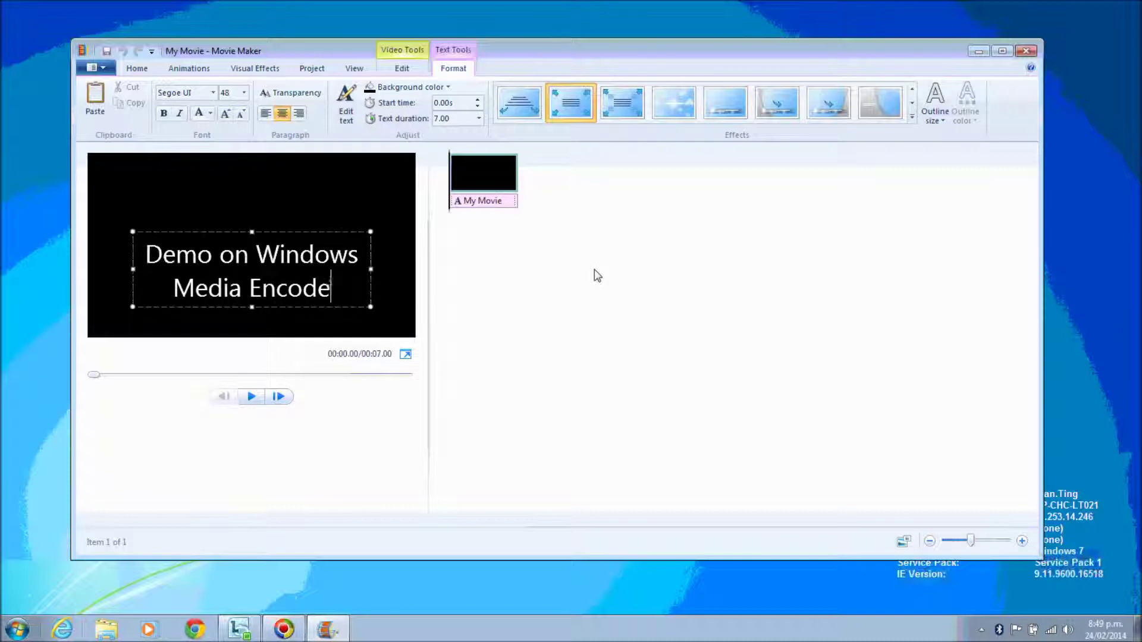
pyautogui.write('r and')
pyautogui.press('BackSpace')
pyautogui.press('BackSpace')
pyautogui.press('BackSpace')
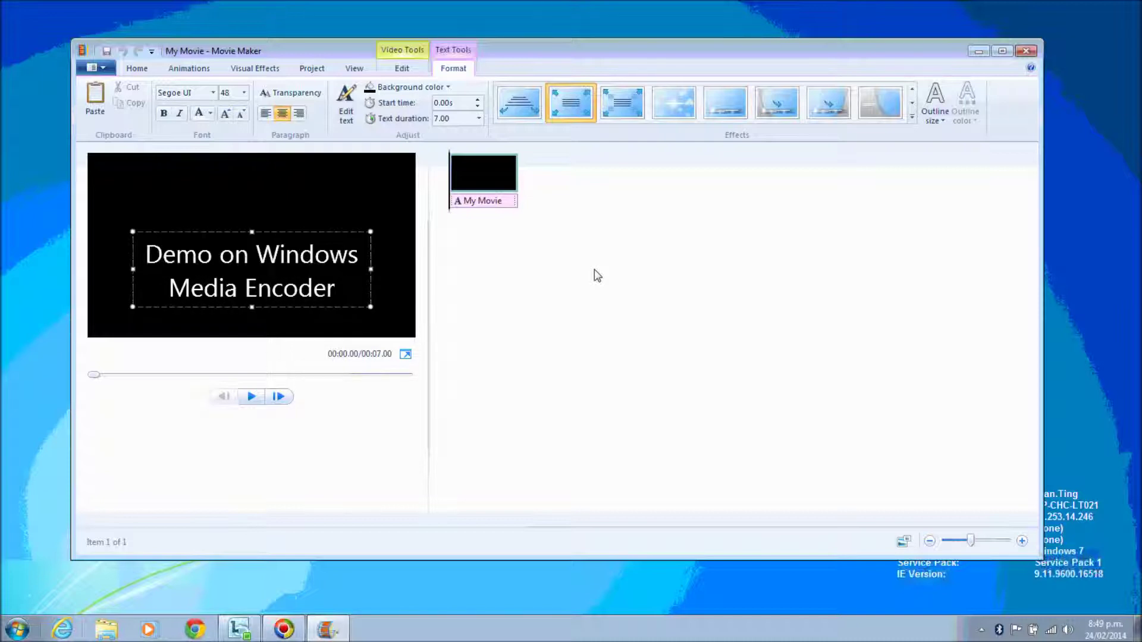
pyautogui.write('& Movie ')
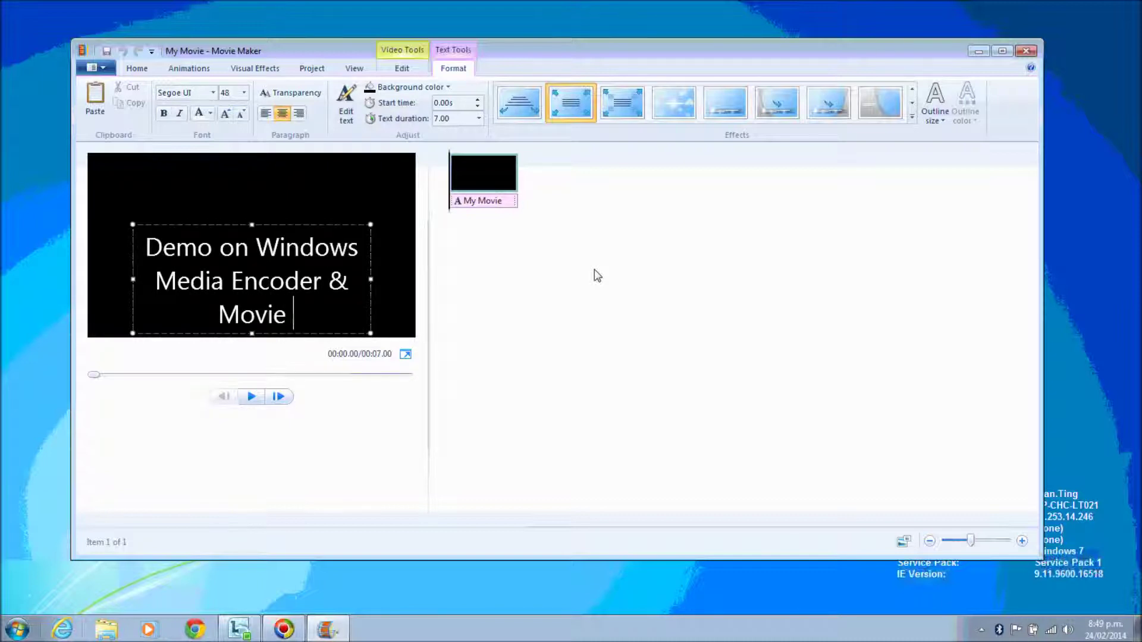
pyautogui.write('Maker')
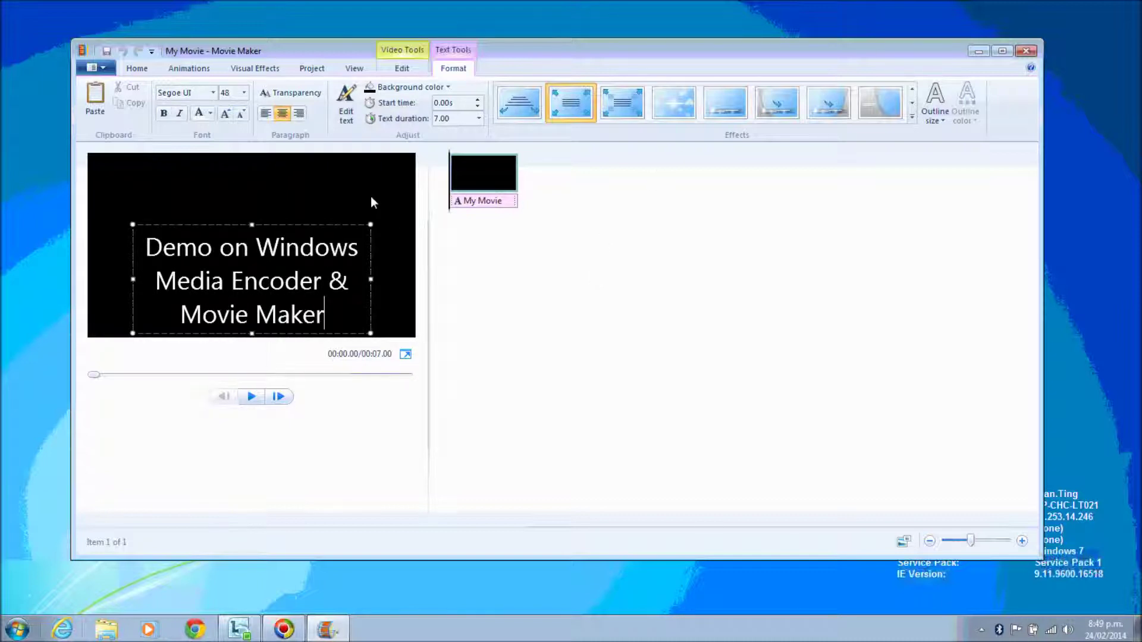
pyautogui.click(576, 219)
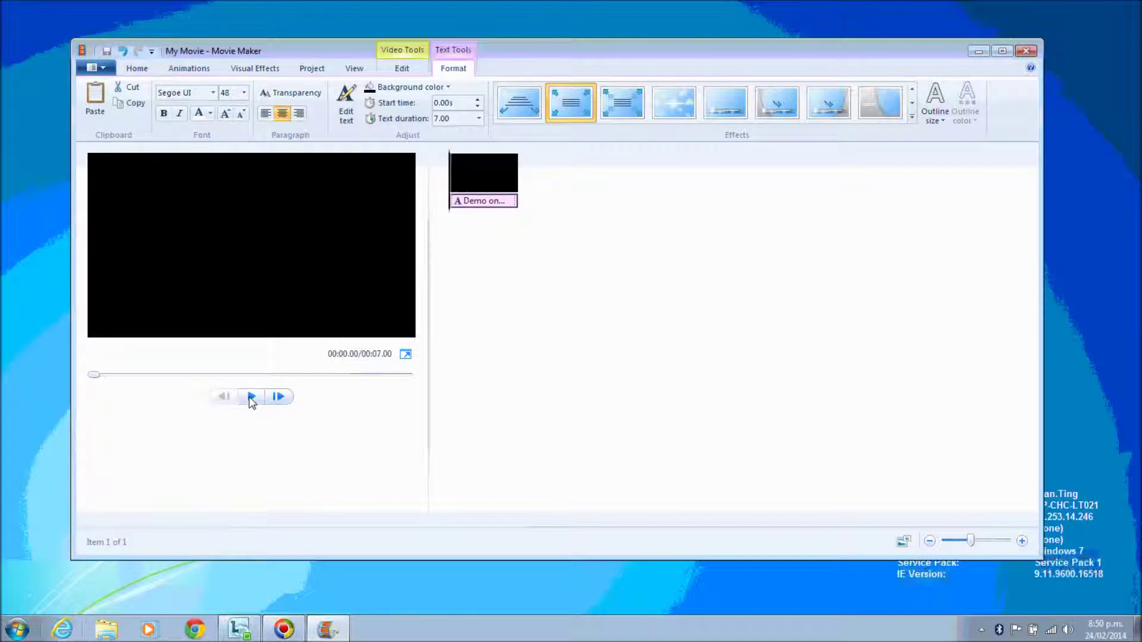
# - Preview the title card through its full 7 seconds
pyautogui.click(251, 398)
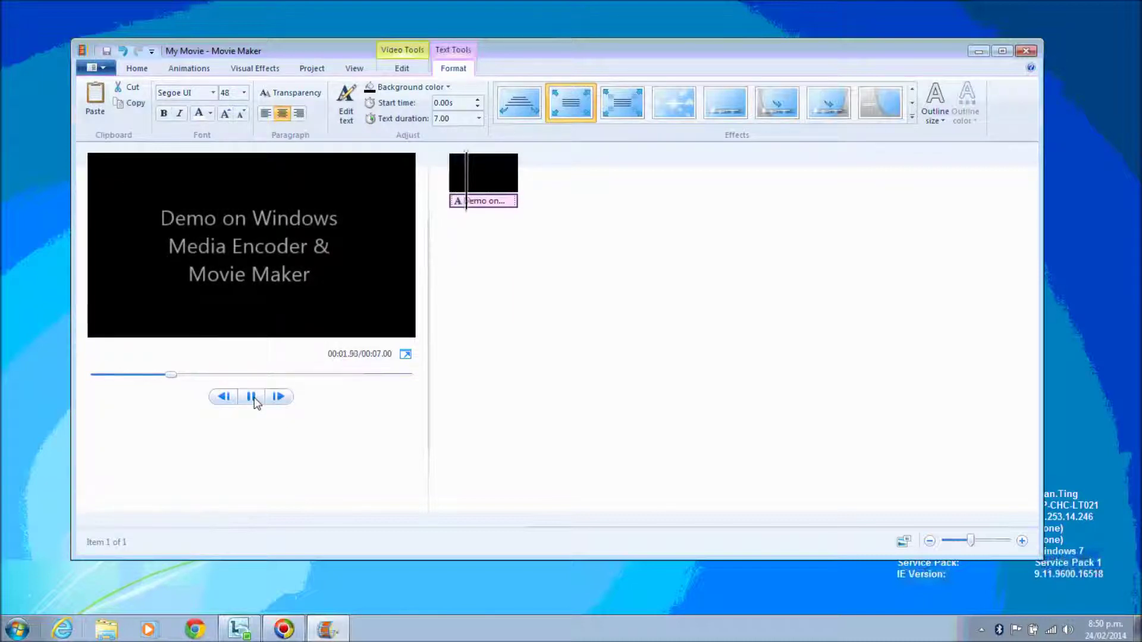
pyautogui.click(251, 397)
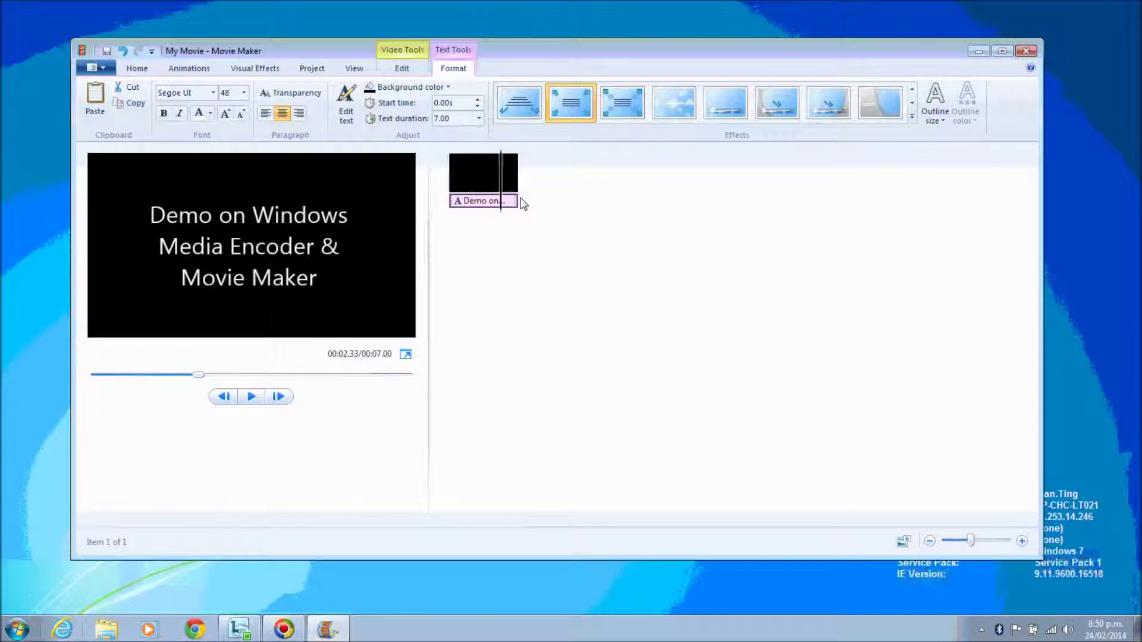
pyautogui.click(523, 205)
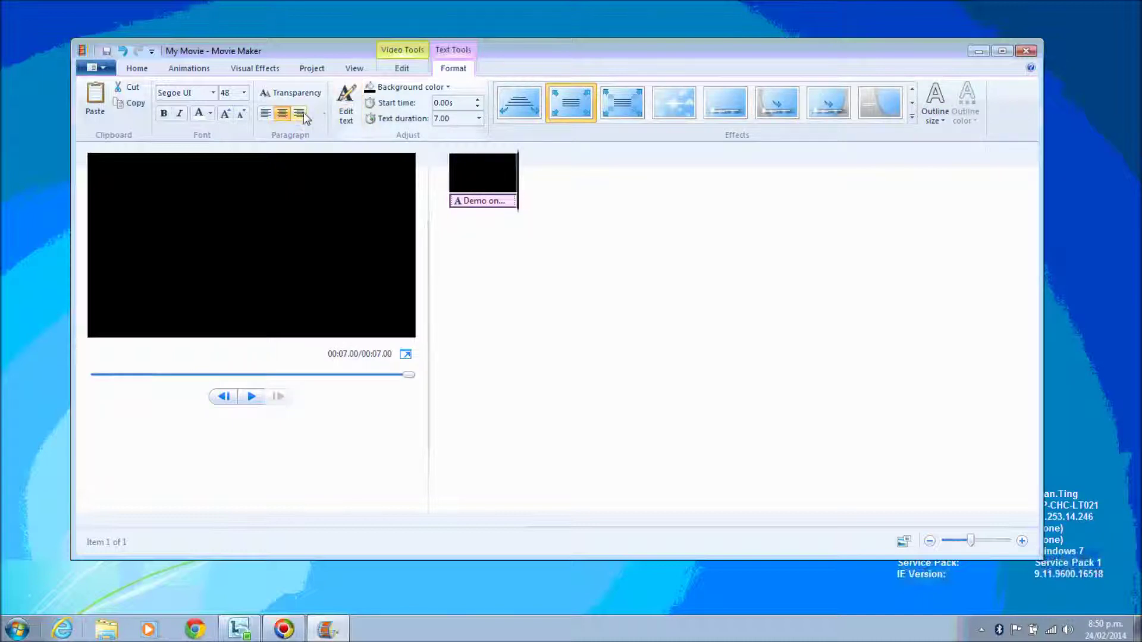
pyautogui.scroll(6, 345, 98)
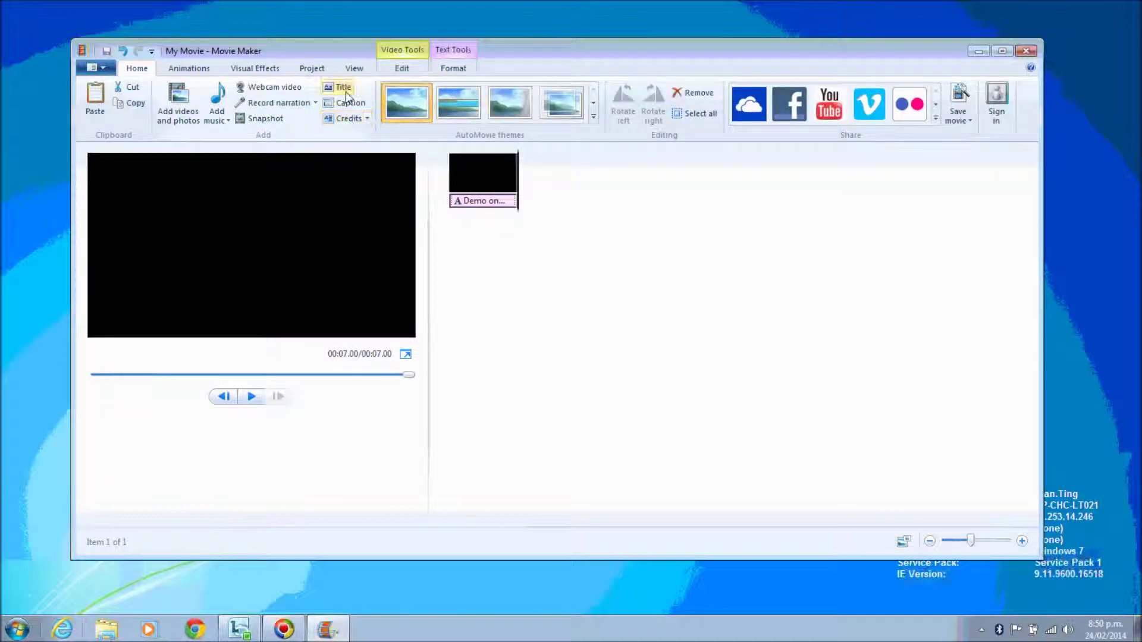
# - Add a second title card reading 'Part 1 Starting up Windows Media Encoder'
pyautogui.click(344, 88)
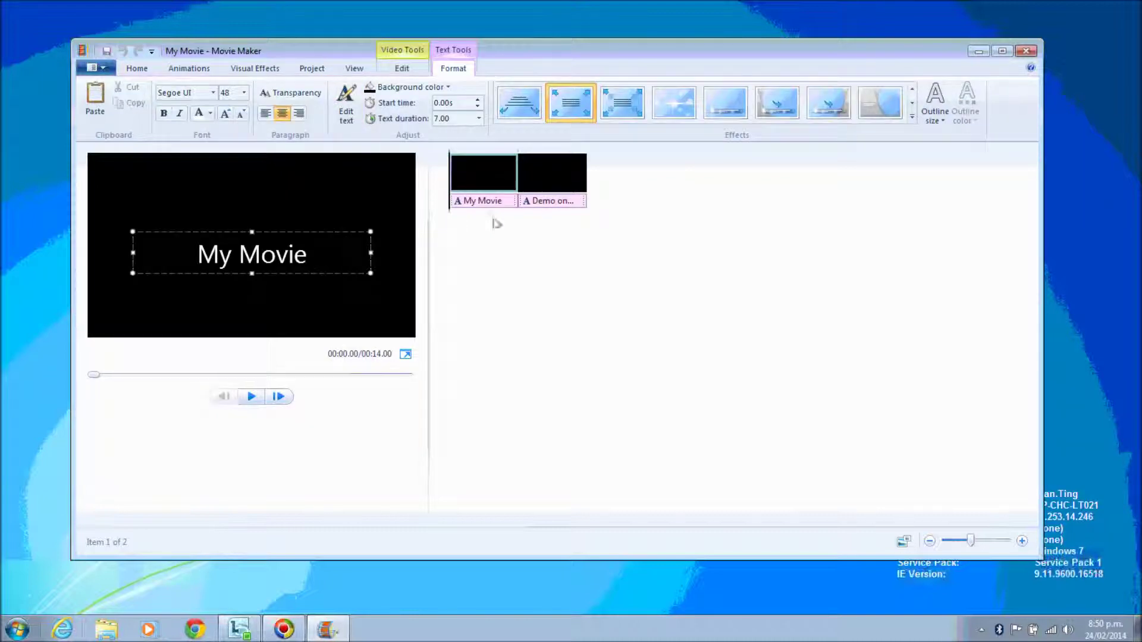
pyautogui.hotkey('ctrl', 'a')
pyautogui.write('P')
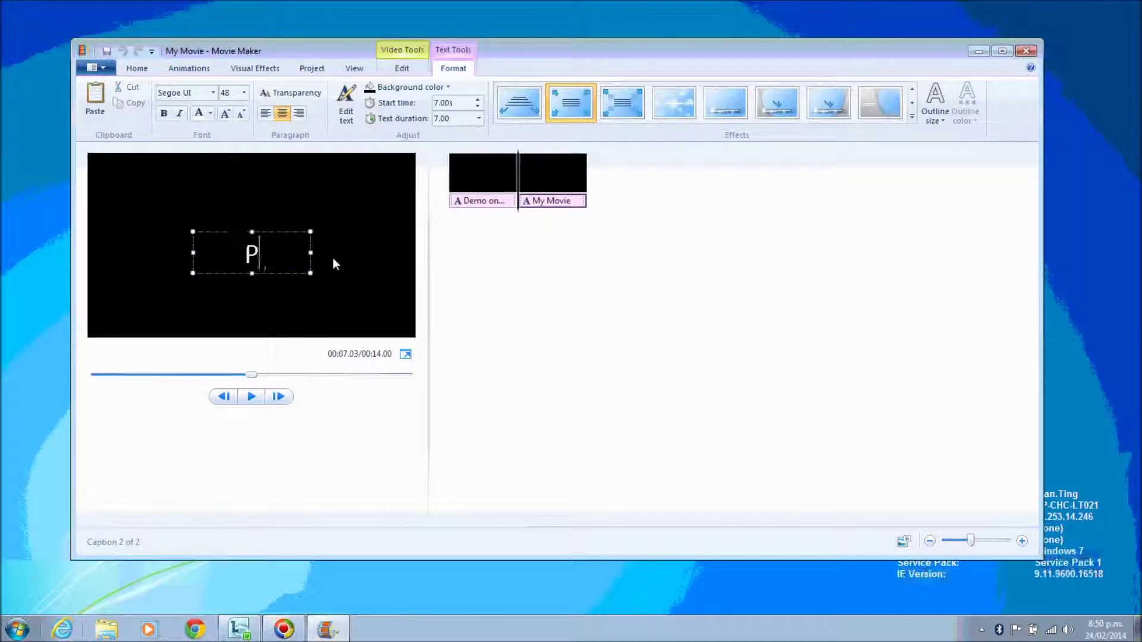
pyautogui.write('art 1 St')
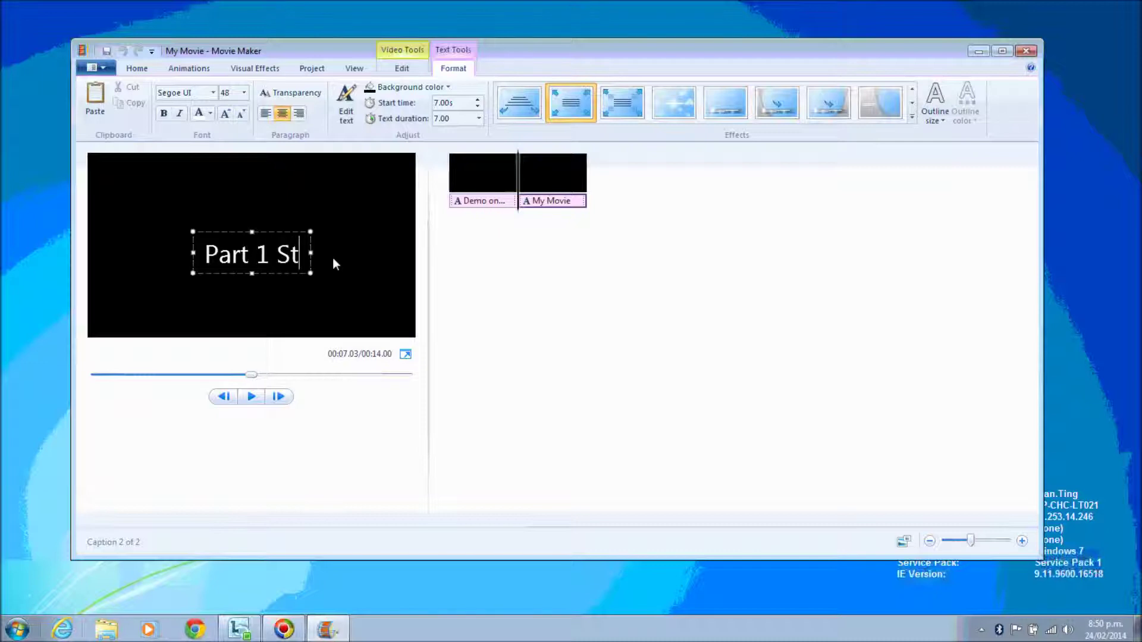
pyautogui.write('arting up ')
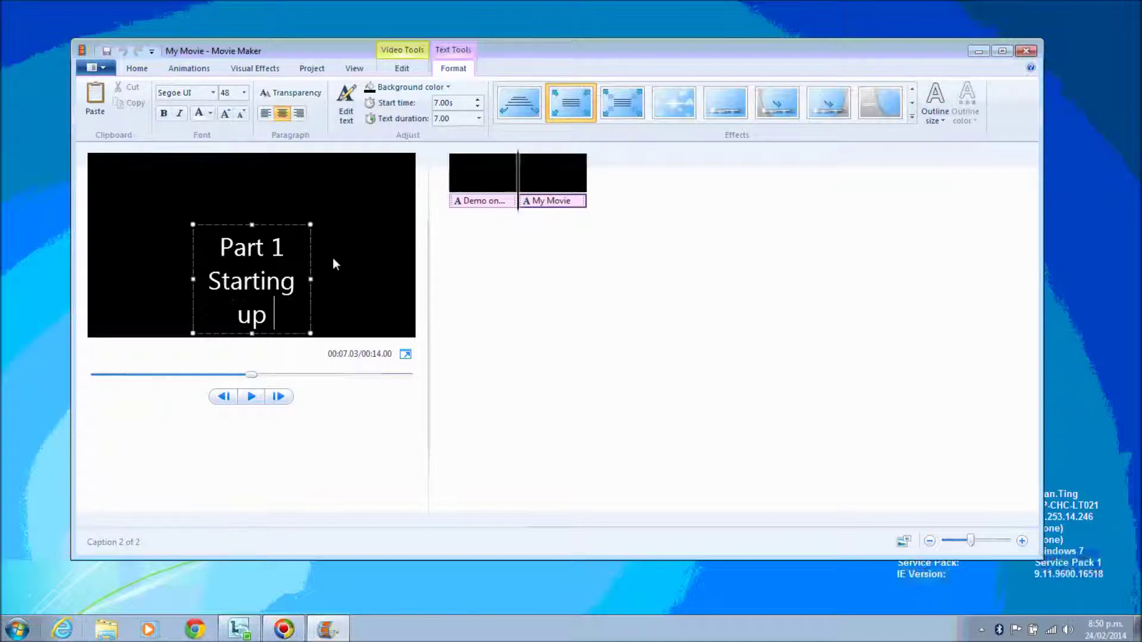
pyautogui.write('WInd')
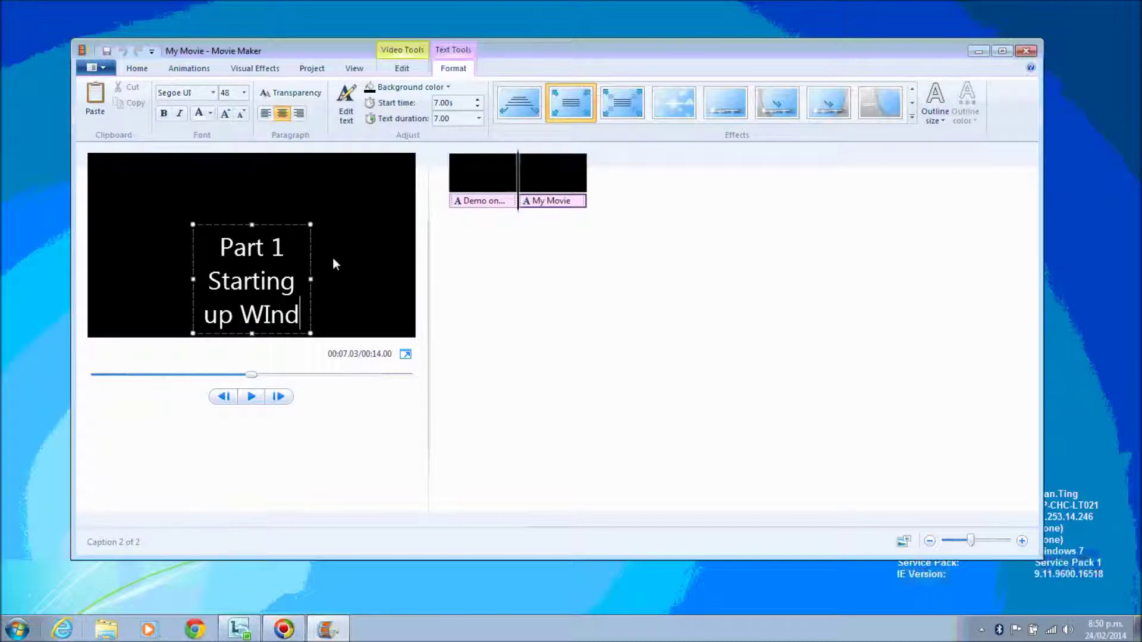
pyautogui.press('BackSpace')
pyautogui.press('BackSpace')
pyautogui.press('BackSpace')
pyautogui.write('indo')
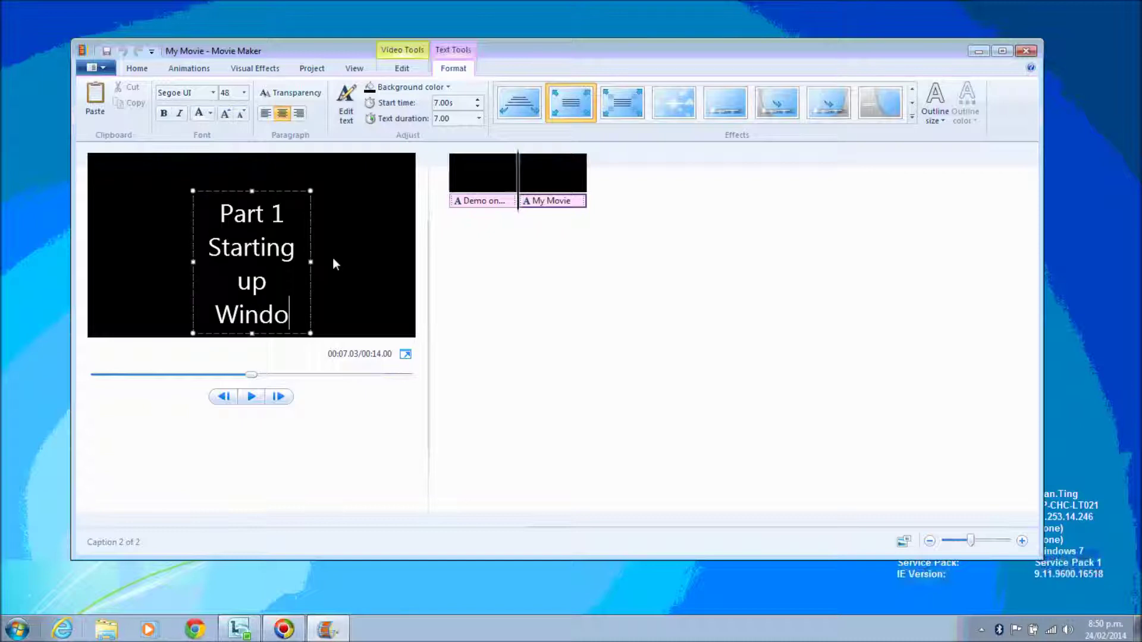
pyautogui.write('ws Media ')
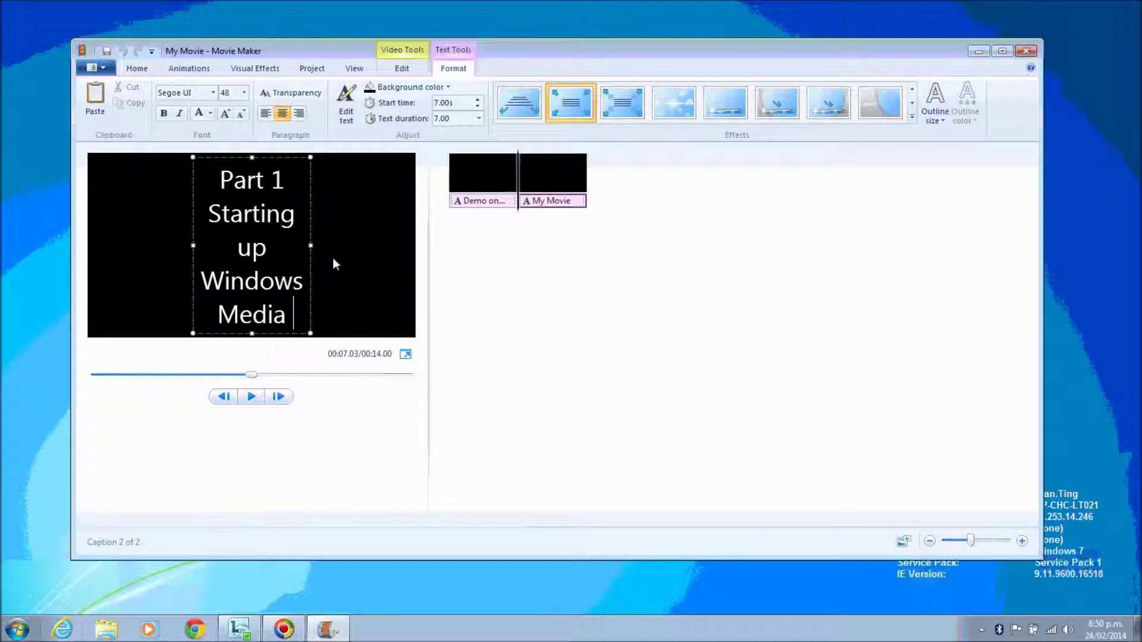
pyautogui.write('Encoder')
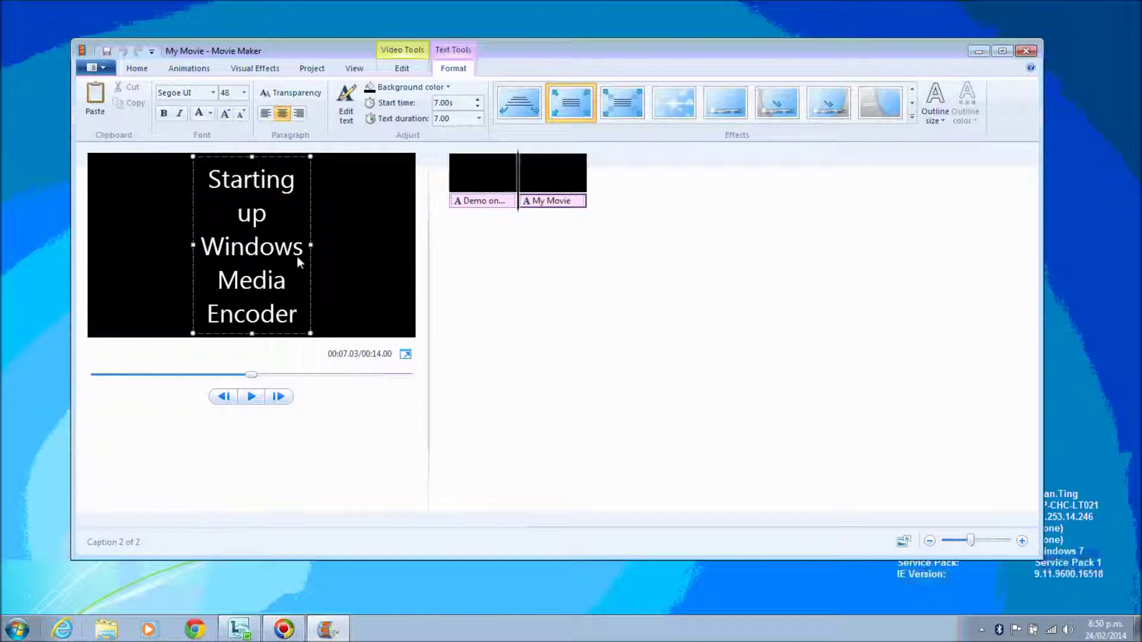
# - Widen and lower the caption, insert '- ' before 'Starting', and move the playhead to the end
pyautogui.moveTo(313, 243); pyautogui.dragTo(390, 259)
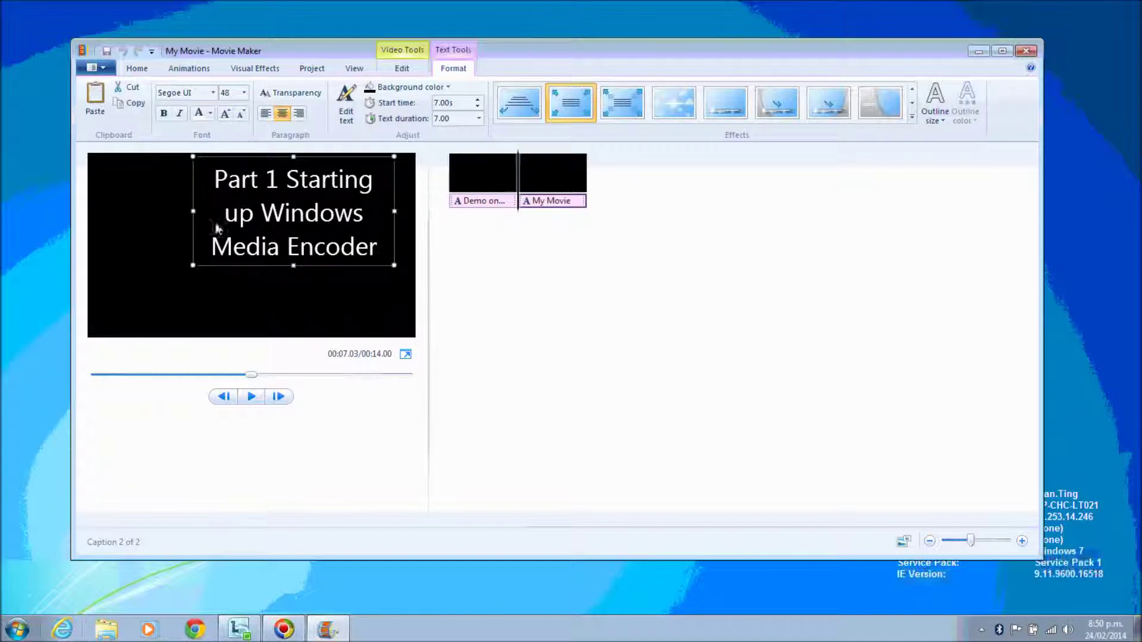
pyautogui.moveTo(193, 211); pyautogui.dragTo(131, 212)
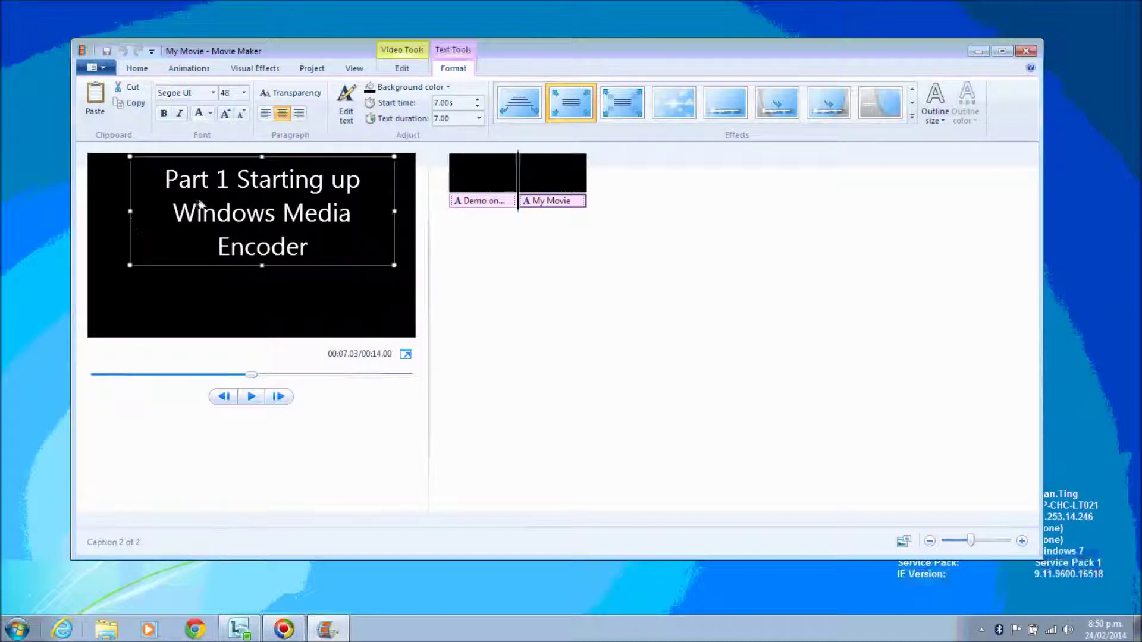
pyautogui.click(242, 180)
pyautogui.write('-')
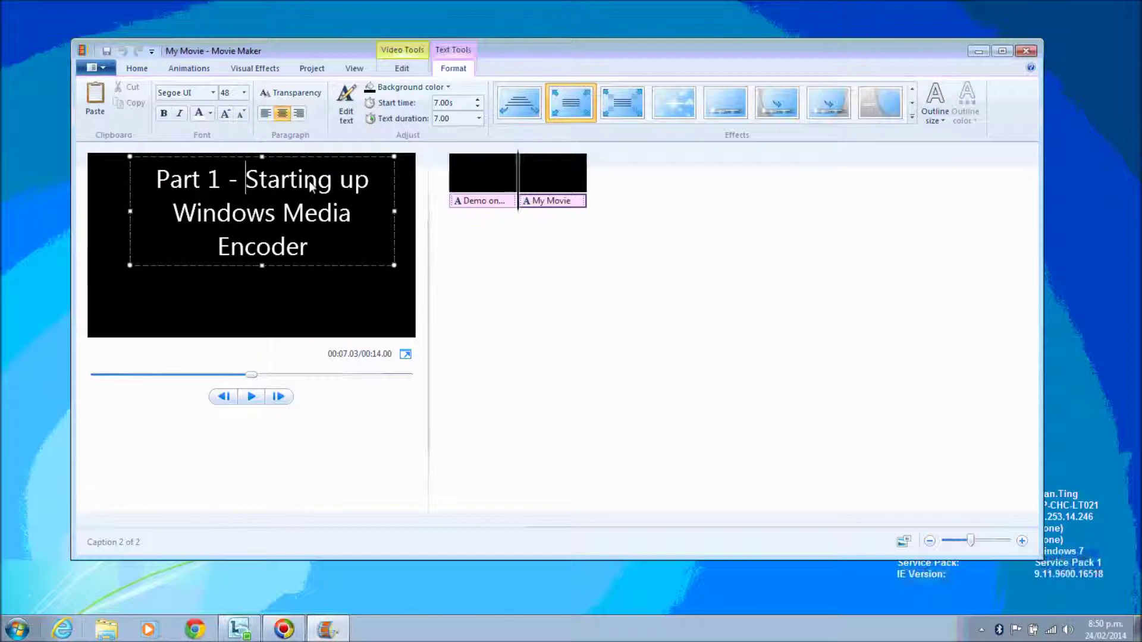
pyautogui.moveTo(315, 156); pyautogui.dragTo(311, 187)
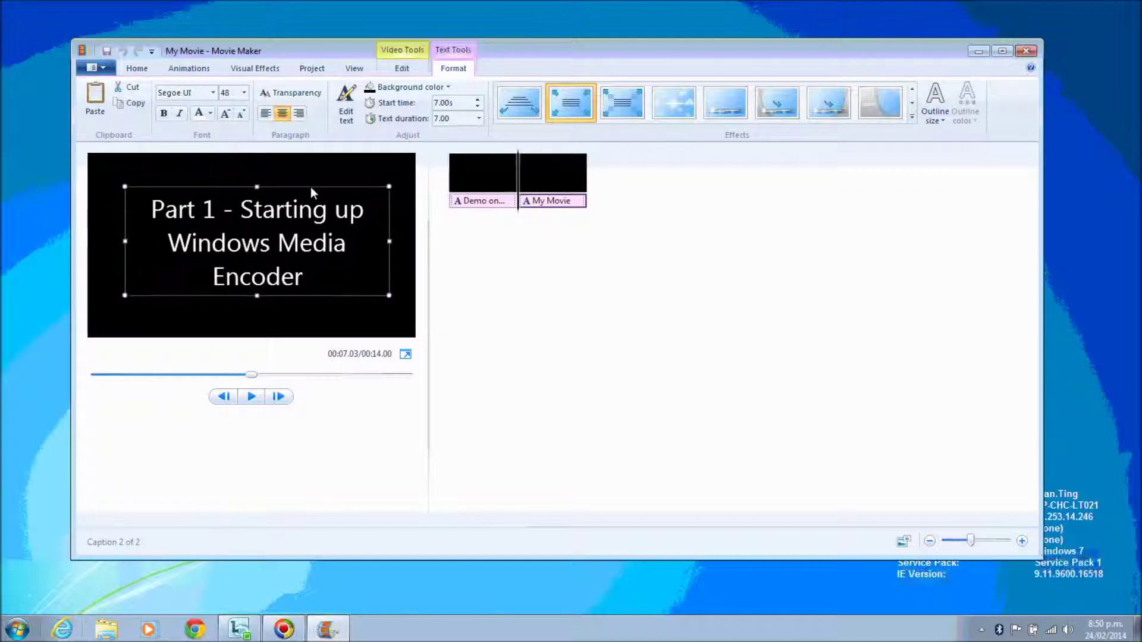
pyautogui.click(448, 252)
pyautogui.click(572, 189)
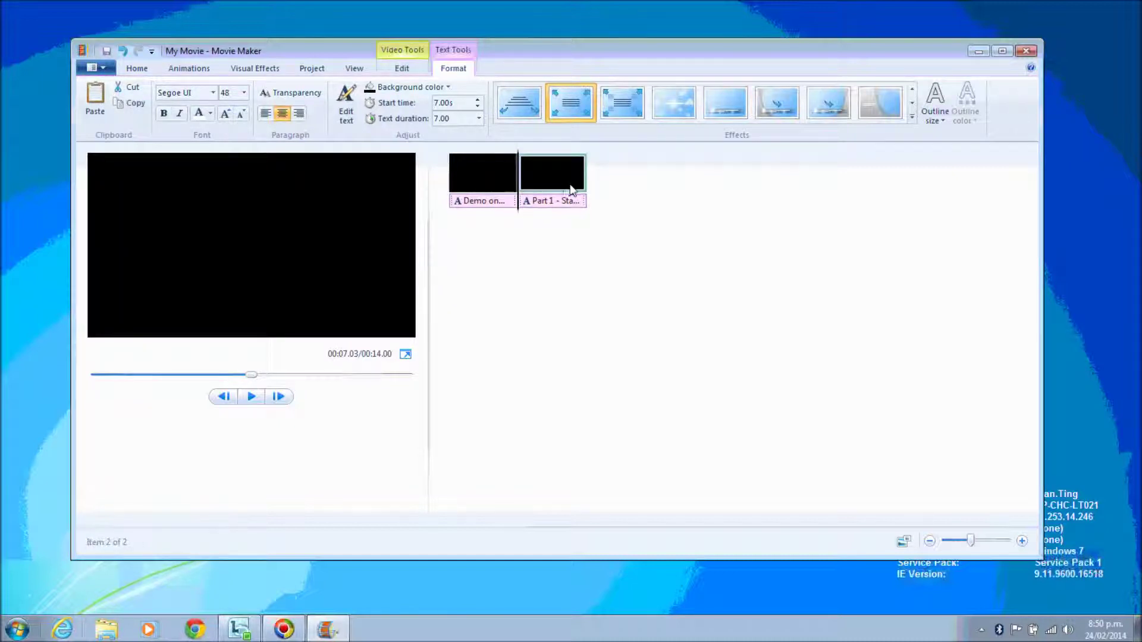
pyautogui.moveTo(517, 205); pyautogui.dragTo(590, 207)
# - Add WindowsEncoderDemo.wmv from Desktop\WidowsEncoder after the two title cards
pyautogui.click(137, 68)
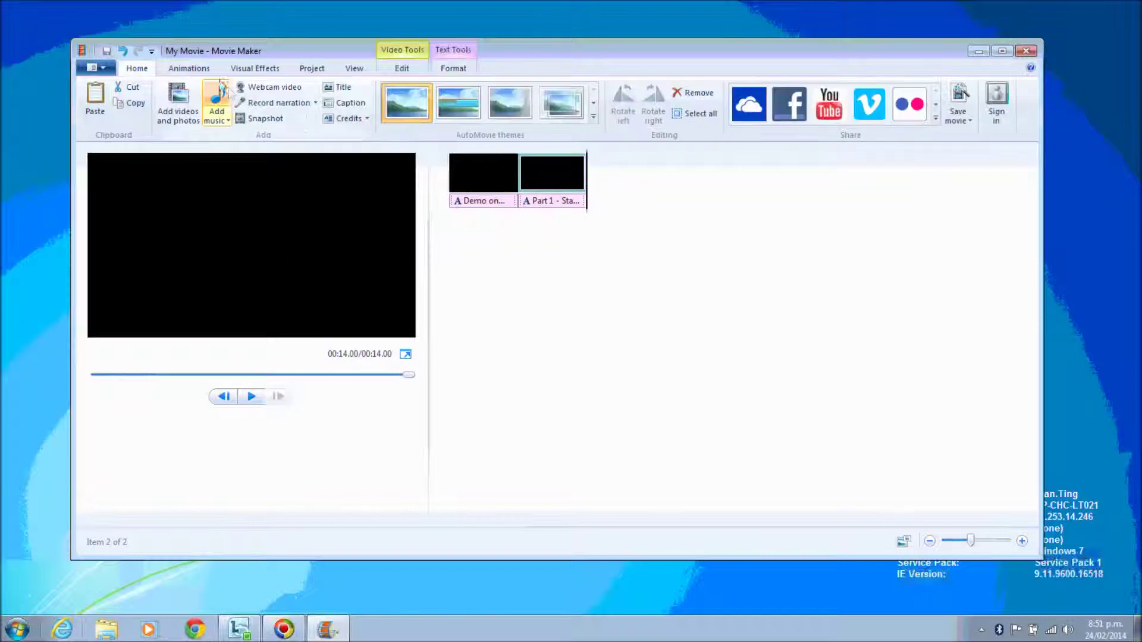
pyautogui.click(177, 104)
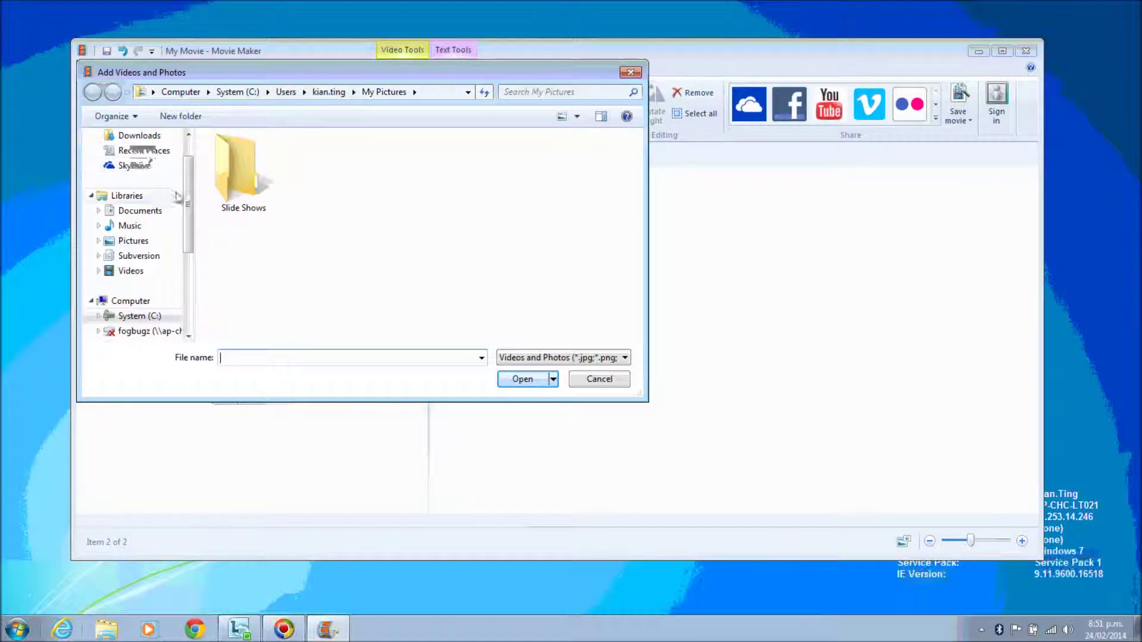
pyautogui.scroll(1, 146, 166)
pyautogui.click(149, 158)
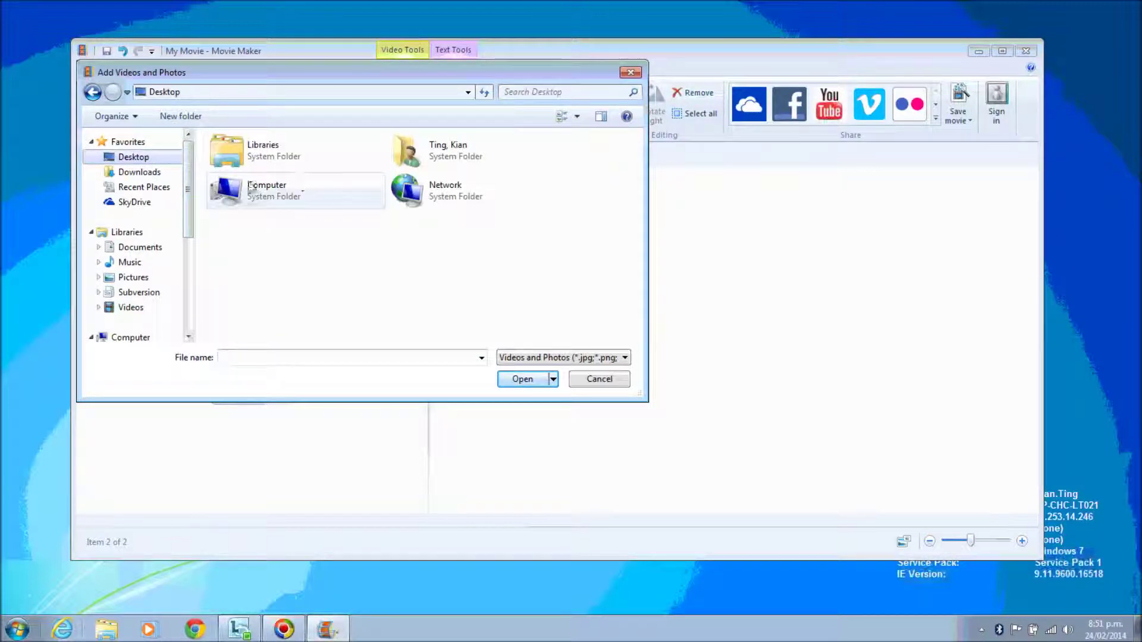
pyautogui.click(314, 187)
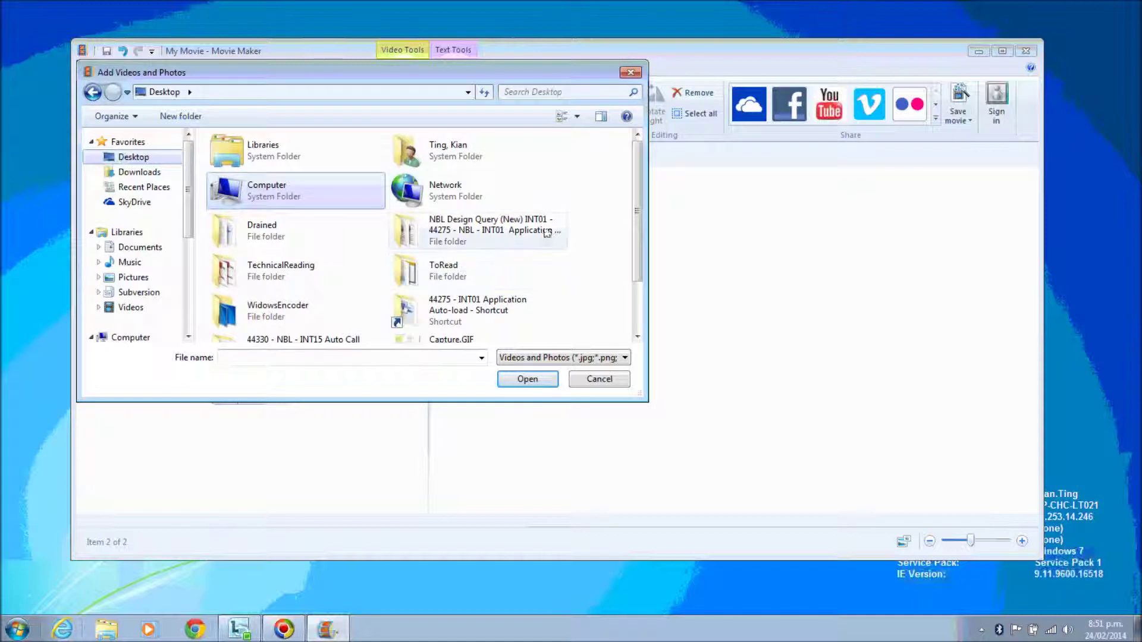
pyautogui.moveTo(636, 218); pyautogui.dragTo(636, 256)
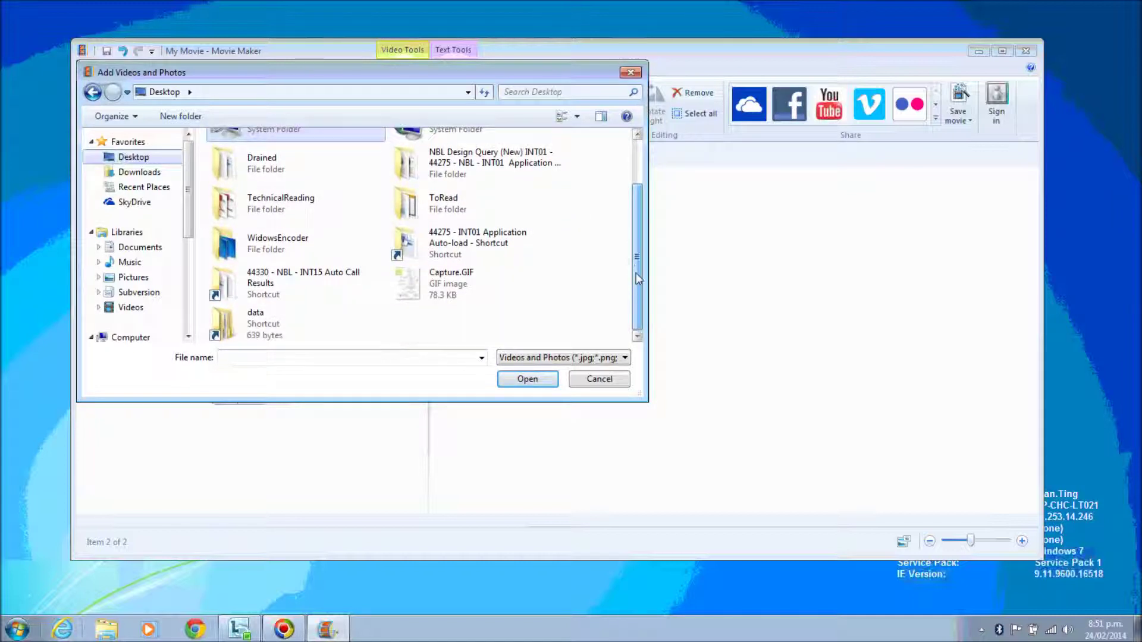
pyautogui.moveTo(636, 272); pyautogui.dragTo(648, 215)
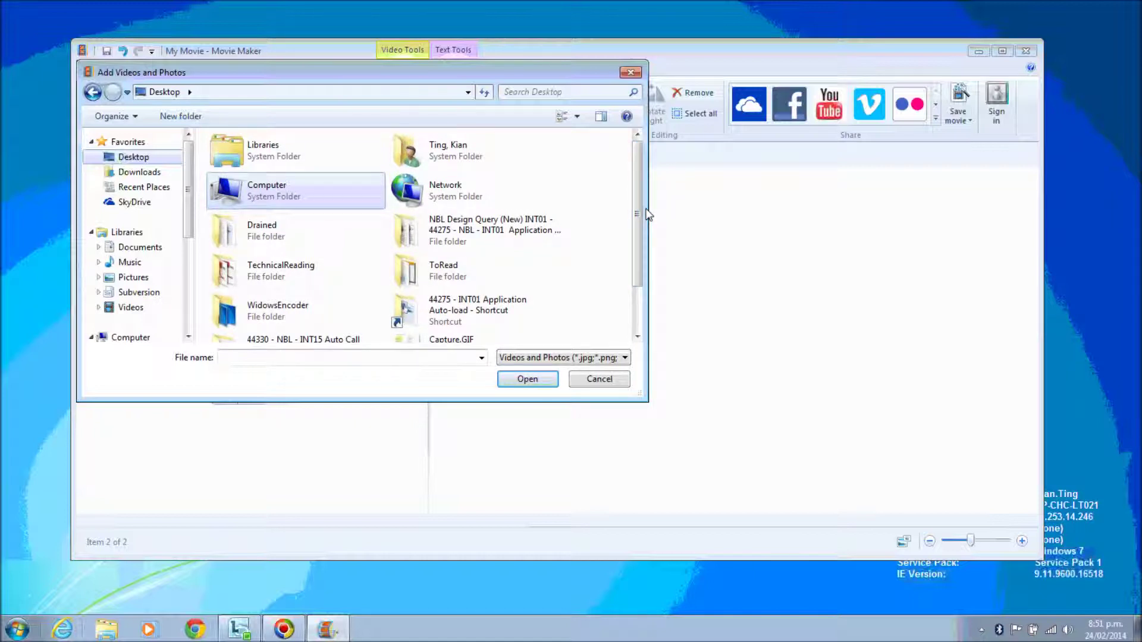
pyautogui.moveTo(637, 214); pyautogui.dragTo(637, 257)
pyautogui.doubleClick(296, 245)
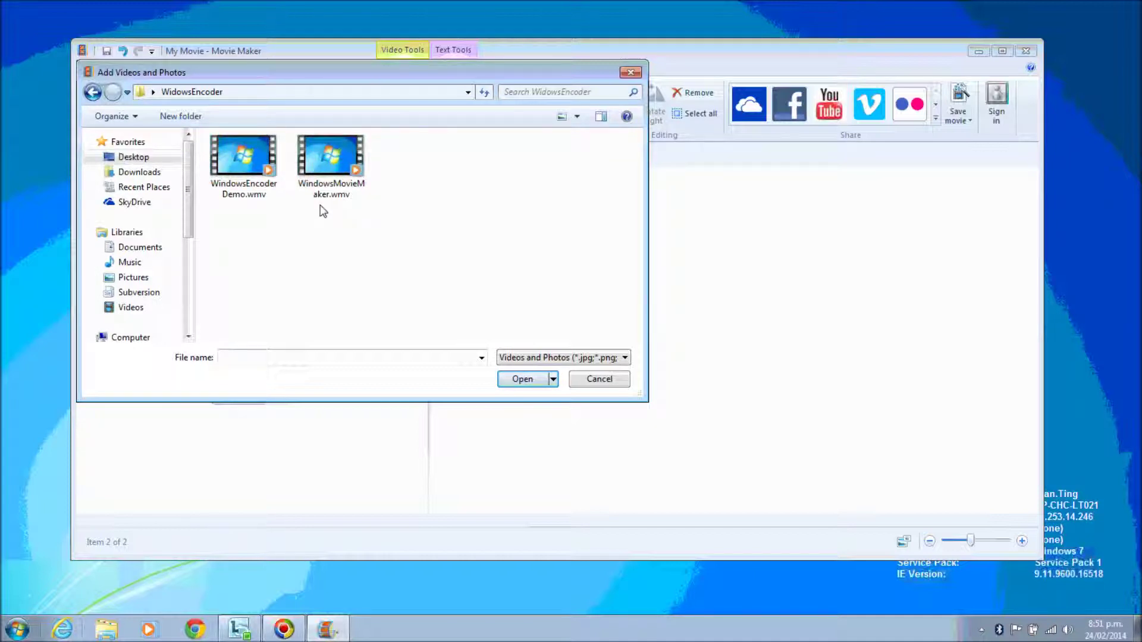
pyautogui.doubleClick(227, 159)
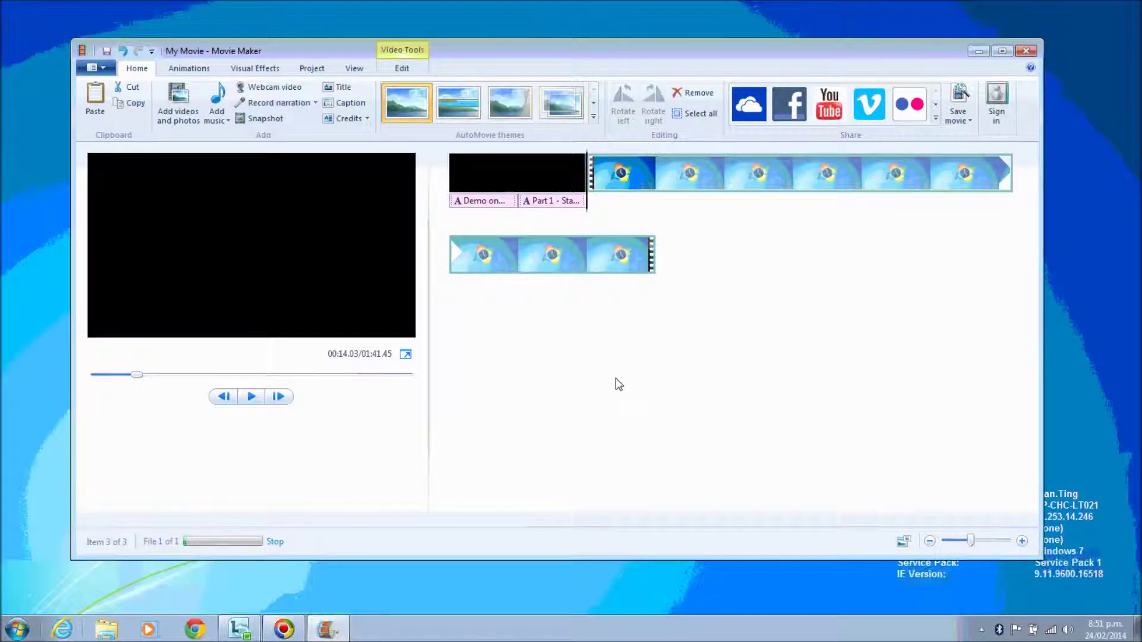
# - Preview the 1:41.45 movie with the new clip and open Save Project
pyautogui.click(251, 396)
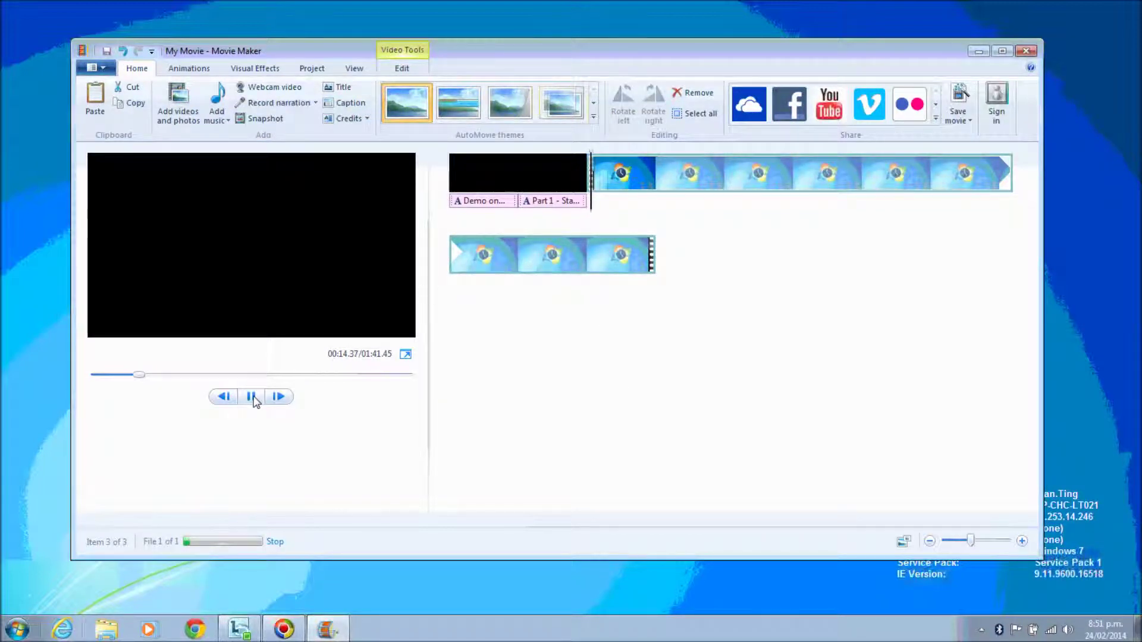
pyautogui.click(251, 396)
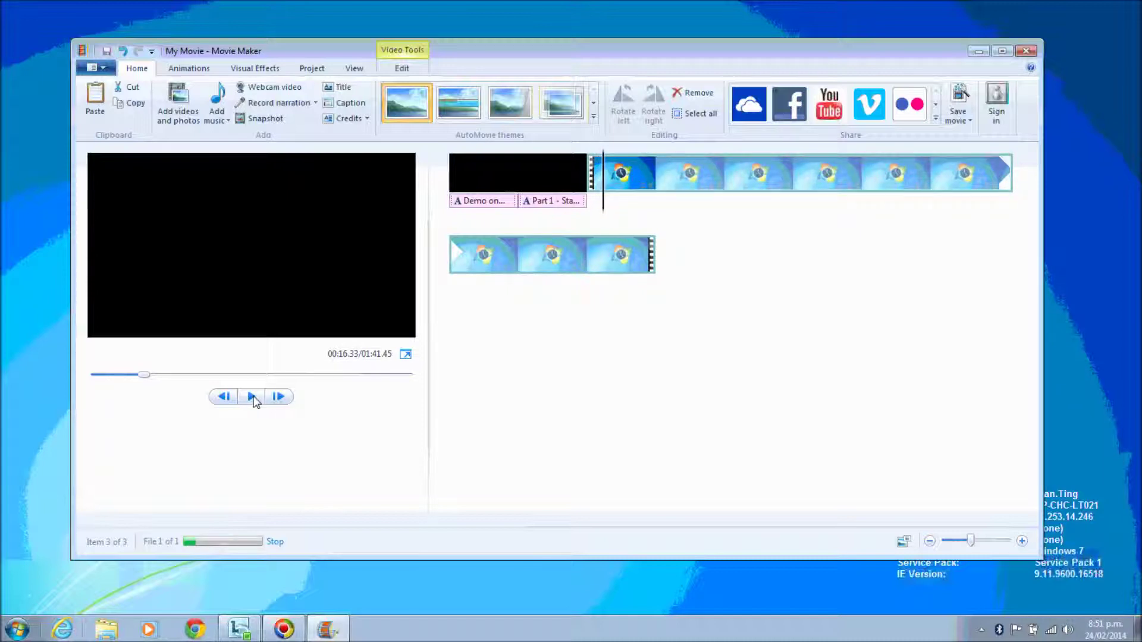
pyautogui.click(252, 397)
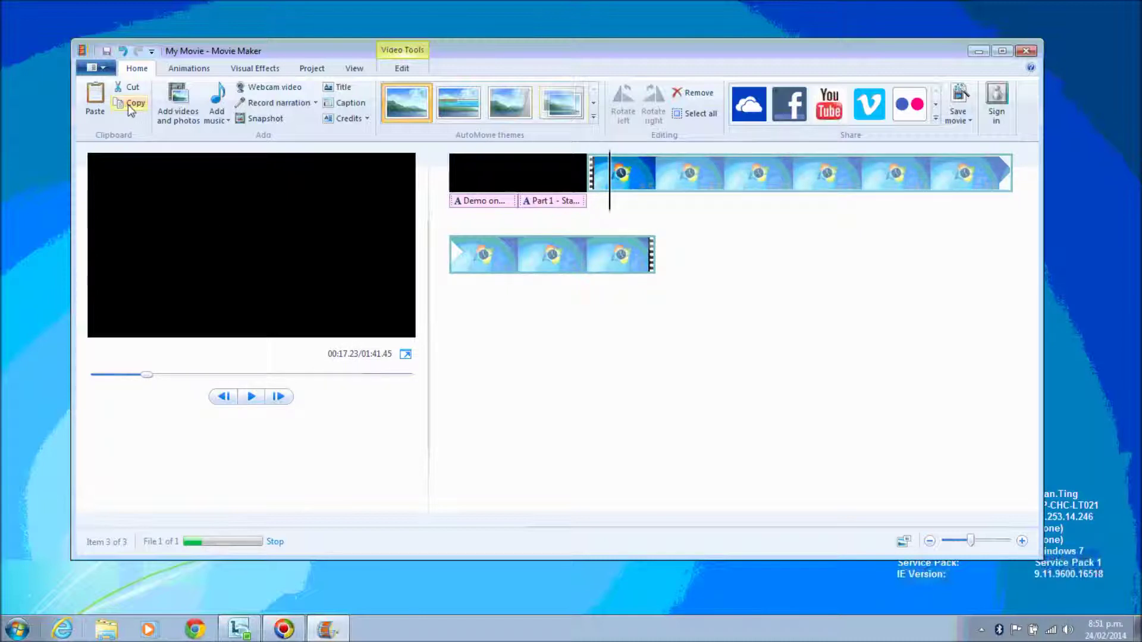
pyautogui.click(107, 50)
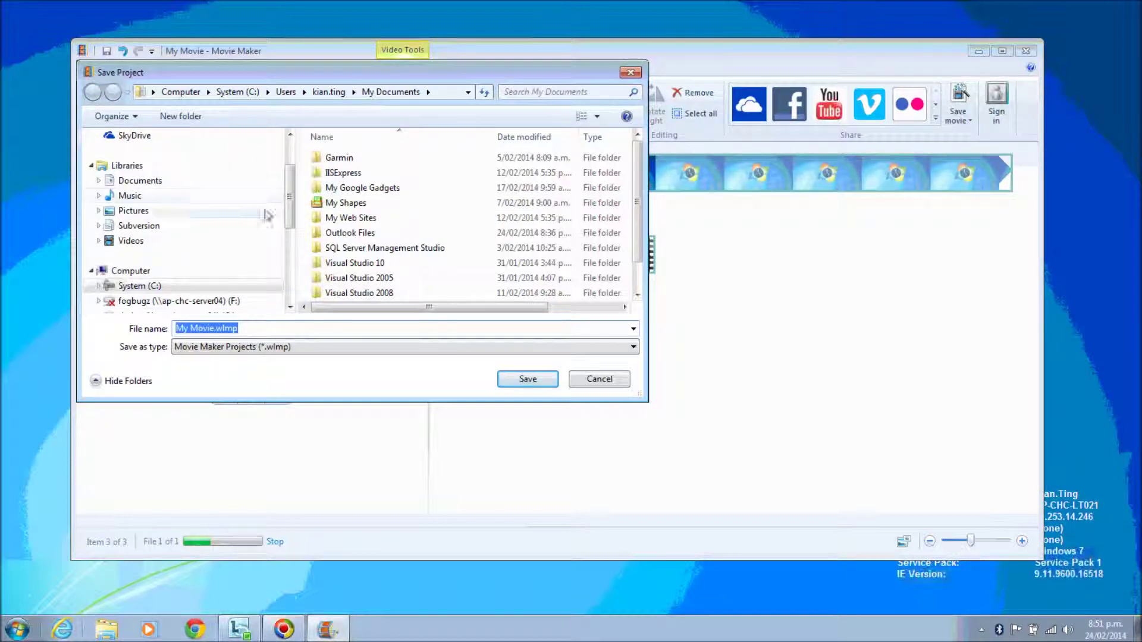
# - Save the project as WindowsMediaENcoderNMovieMakerDemo.wlmp in Desktop\WidowsEncoder
pyautogui.click(216, 328)
pyautogui.moveTo(215, 329); pyautogui.dragTo(175, 328)
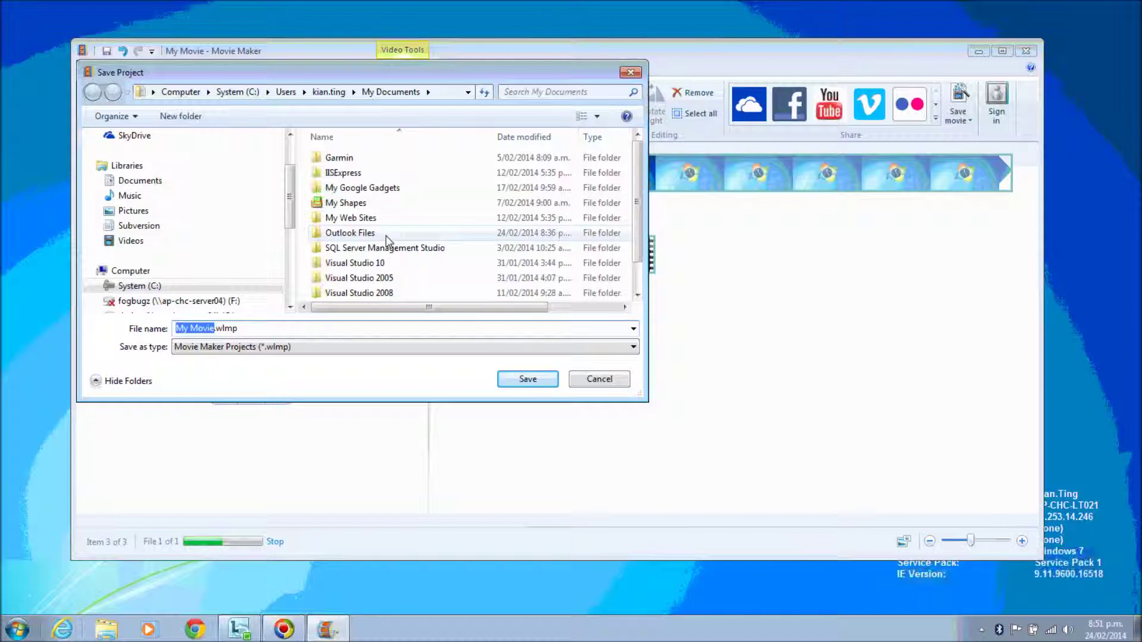
pyautogui.write('W')
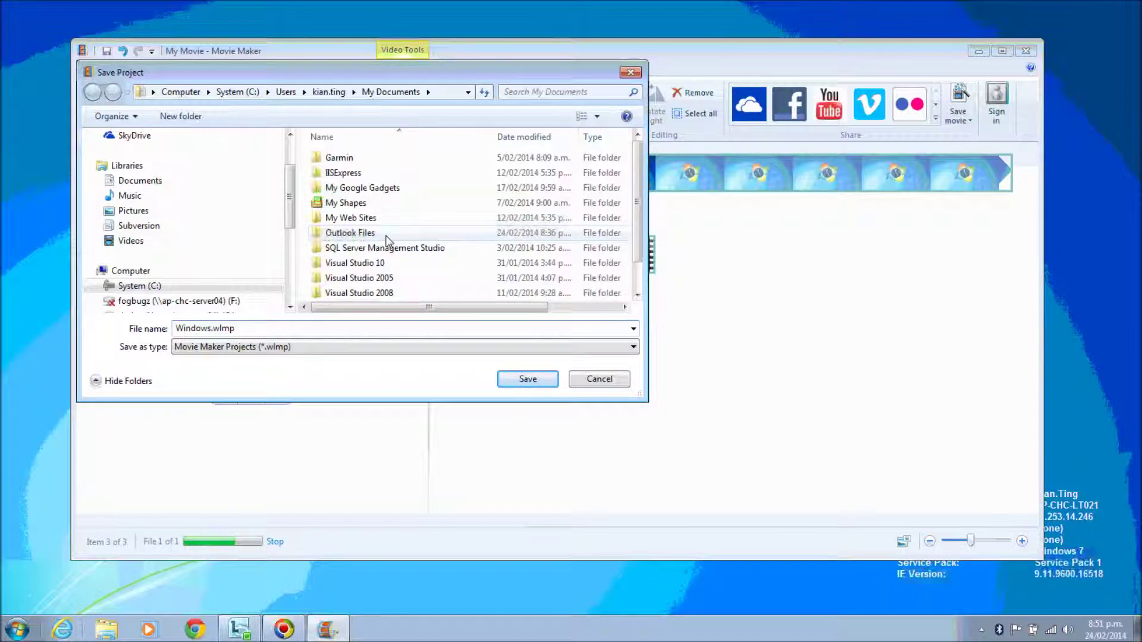
pyautogui.write('indowsMediaENcoder')
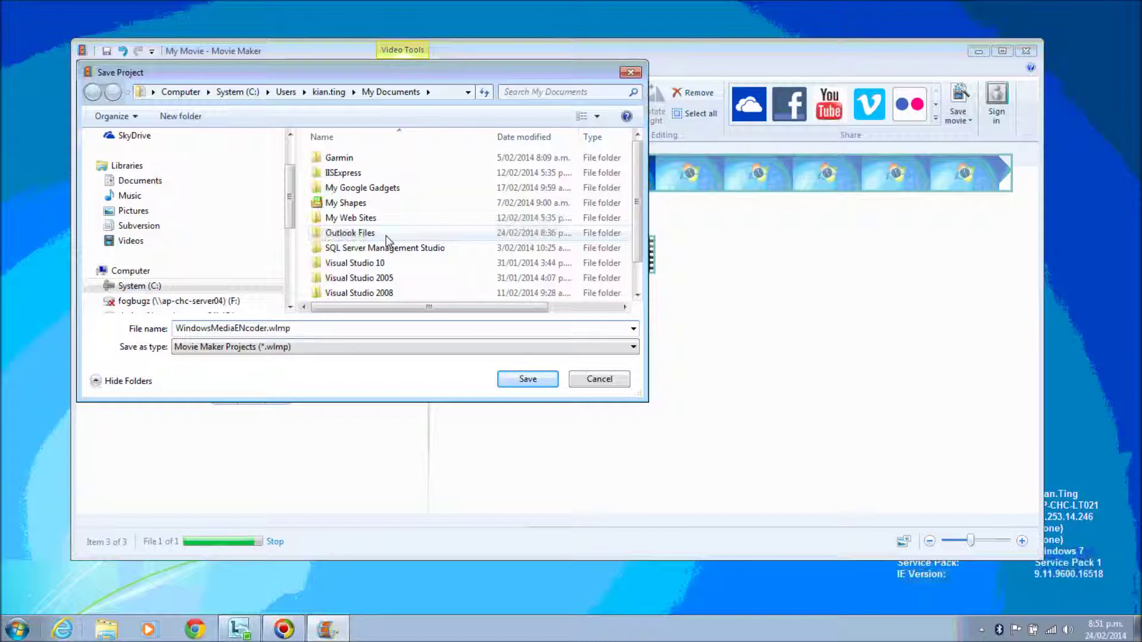
pyautogui.write('NMovieMk')
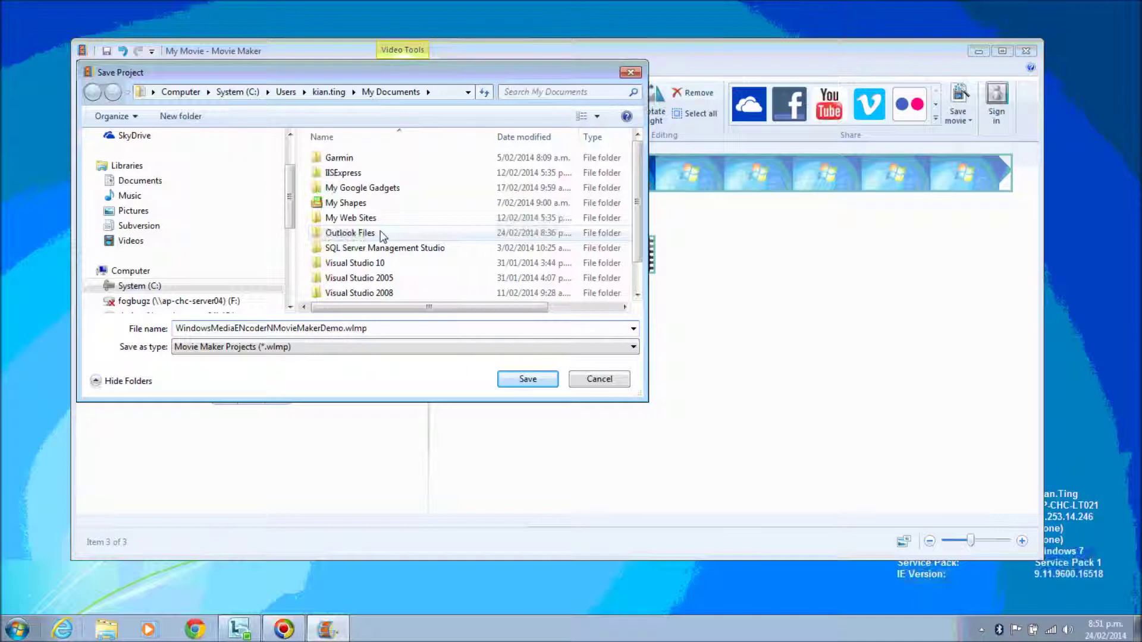
pyautogui.scroll(2, 291, 173)
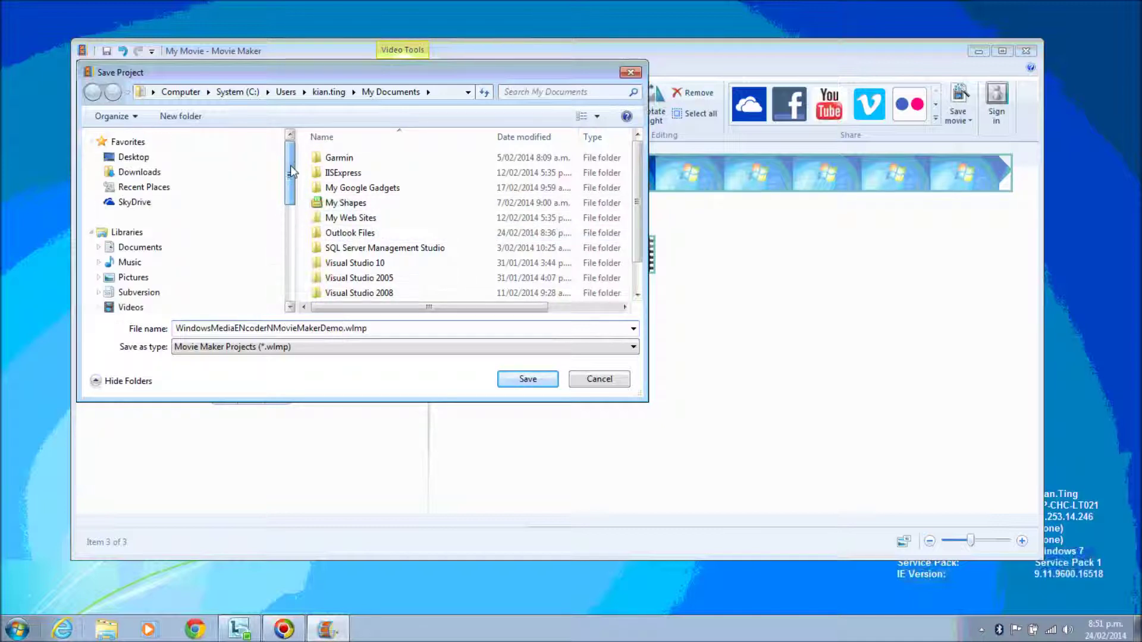
pyautogui.click(141, 157)
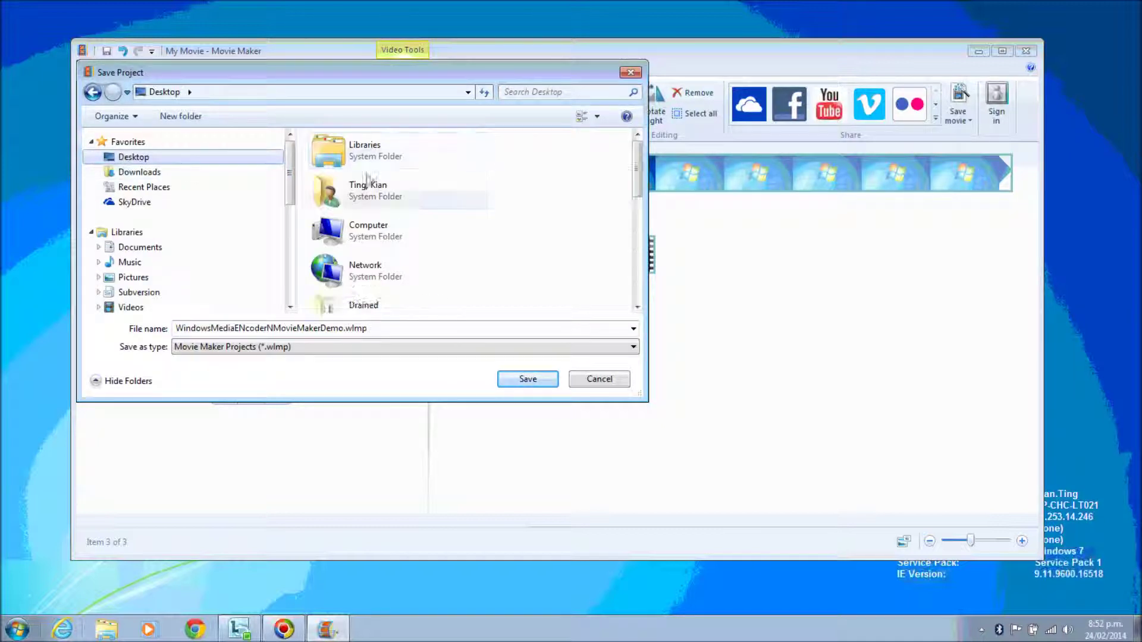
pyautogui.scroll(-4, 548, 212)
pyautogui.moveTo(637, 173); pyautogui.dragTo(641, 273)
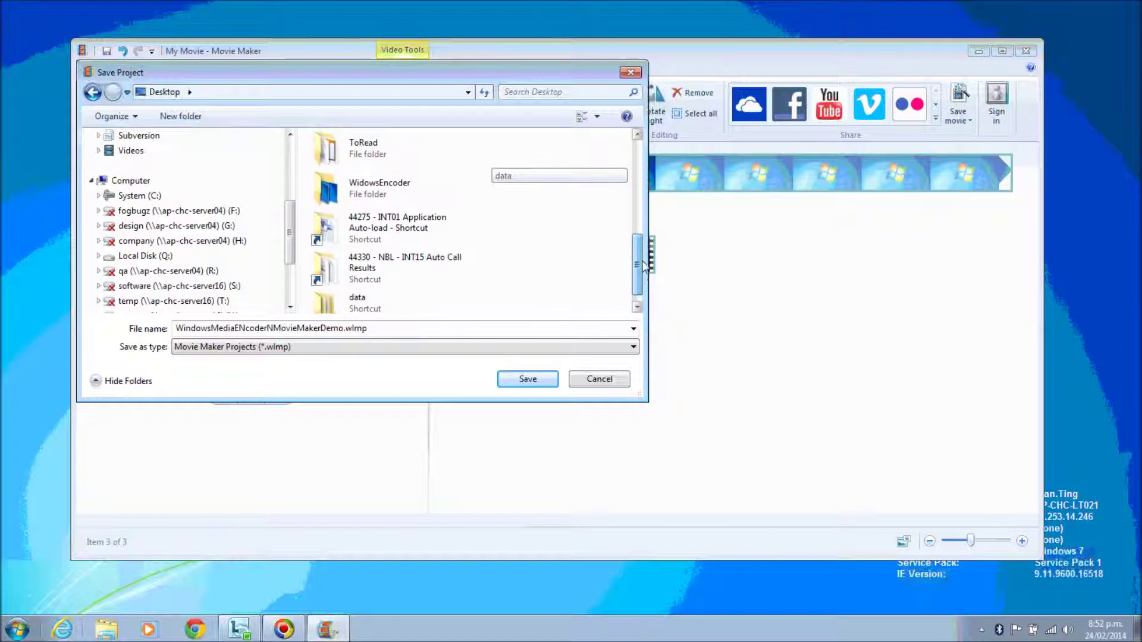
pyautogui.scroll(1, 476, 226)
pyautogui.click(437, 211)
pyautogui.click(522, 377)
pyautogui.click(526, 379)
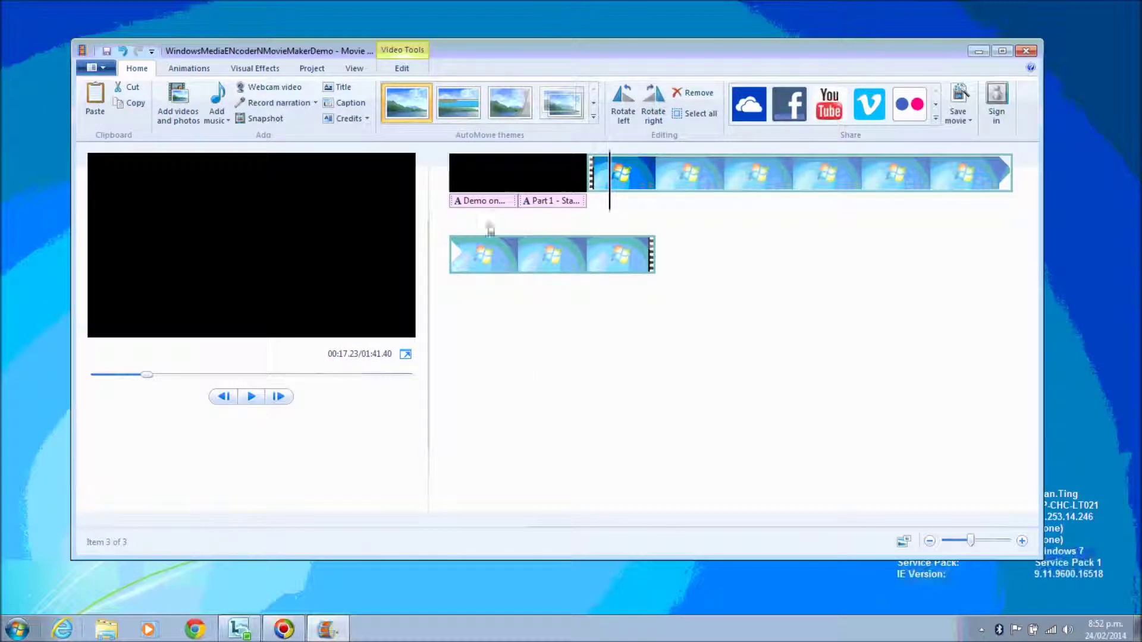
# - Select the first title card and play the movie from the beginning to review it
pyautogui.click(506, 178)
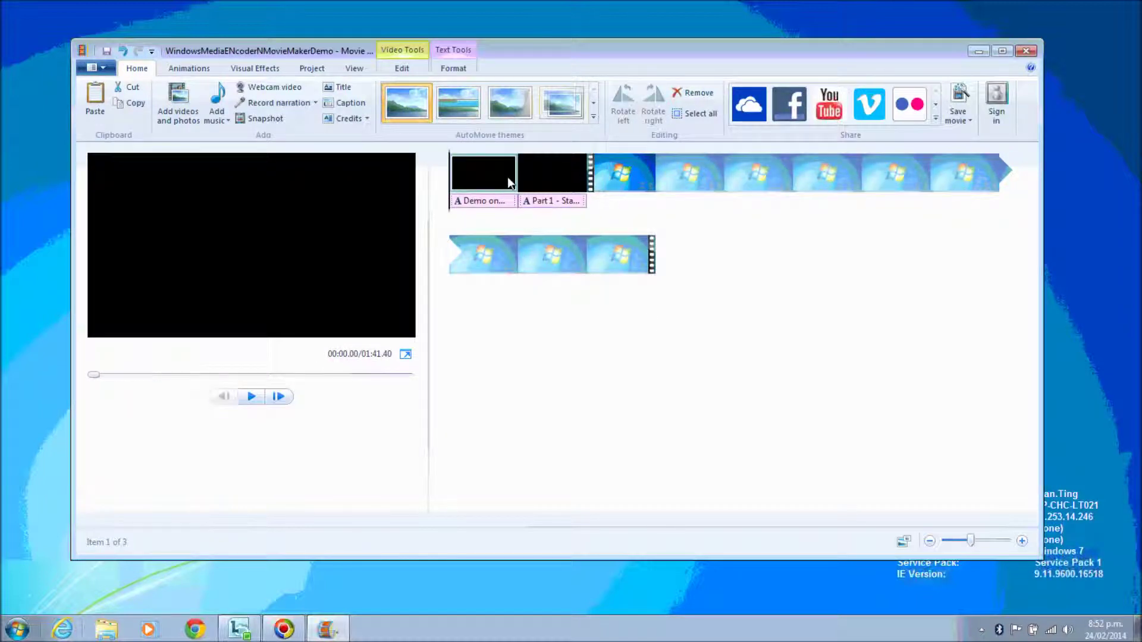
pyautogui.click(252, 397)
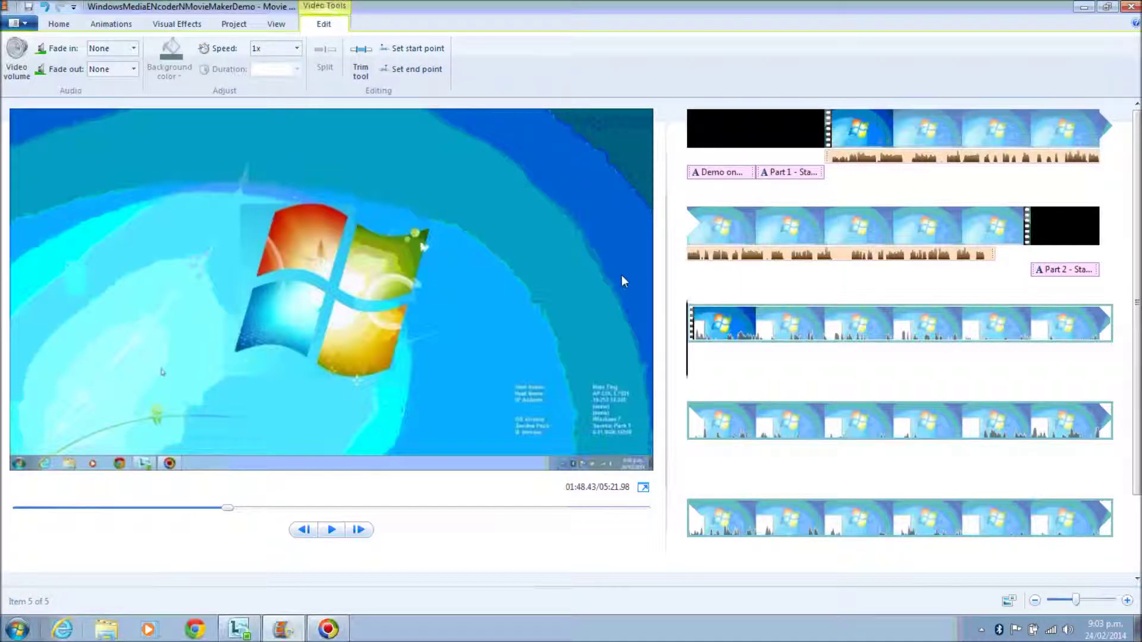
# - Select the third-row demo clip and confirm its video volume sits at the minimum
pyautogui.click(756, 333)
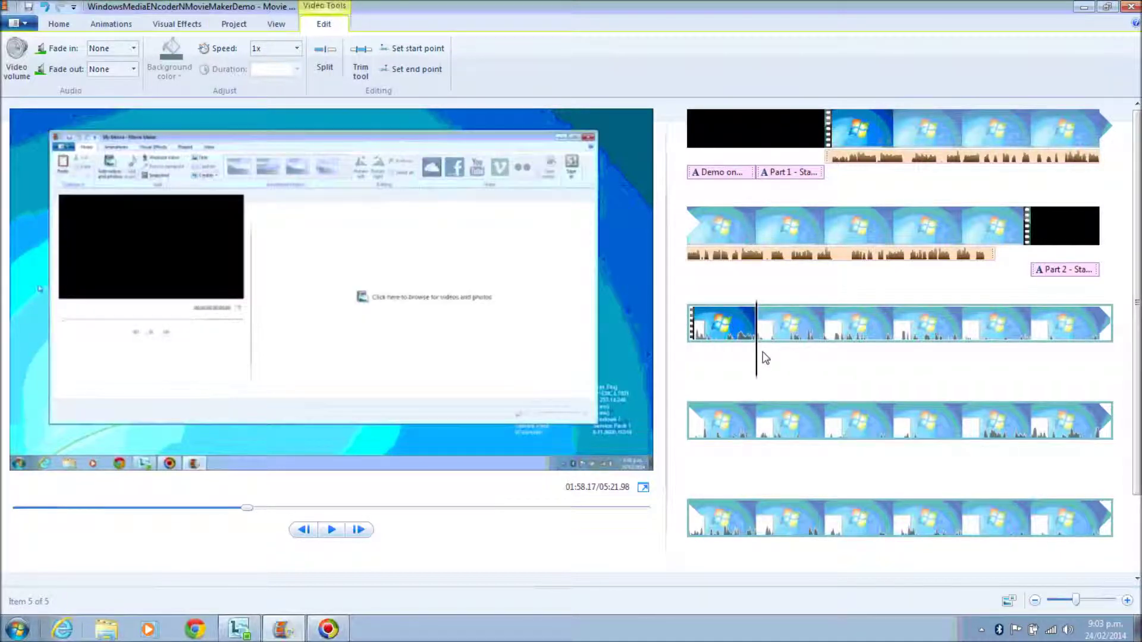
pyautogui.click(693, 354)
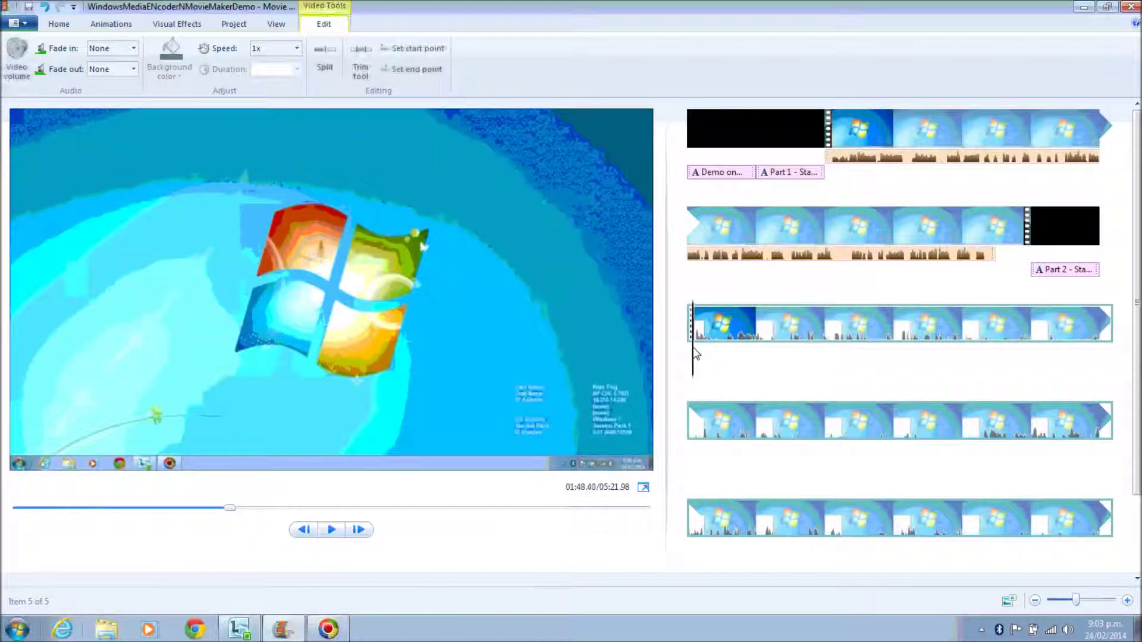
pyautogui.click(697, 351)
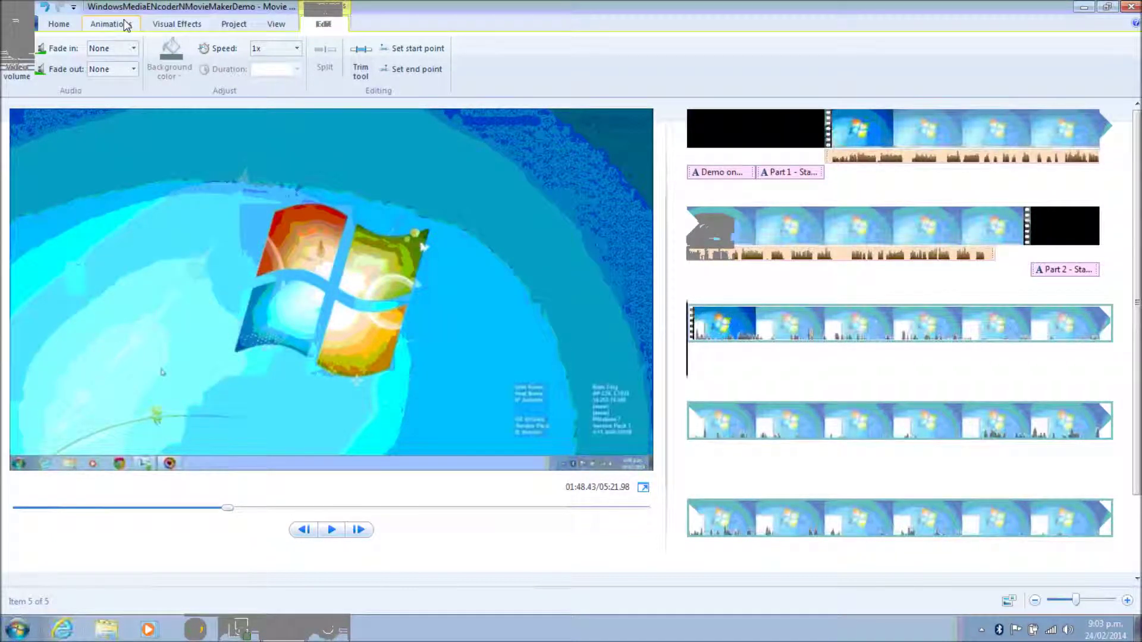
pyautogui.click(17, 63)
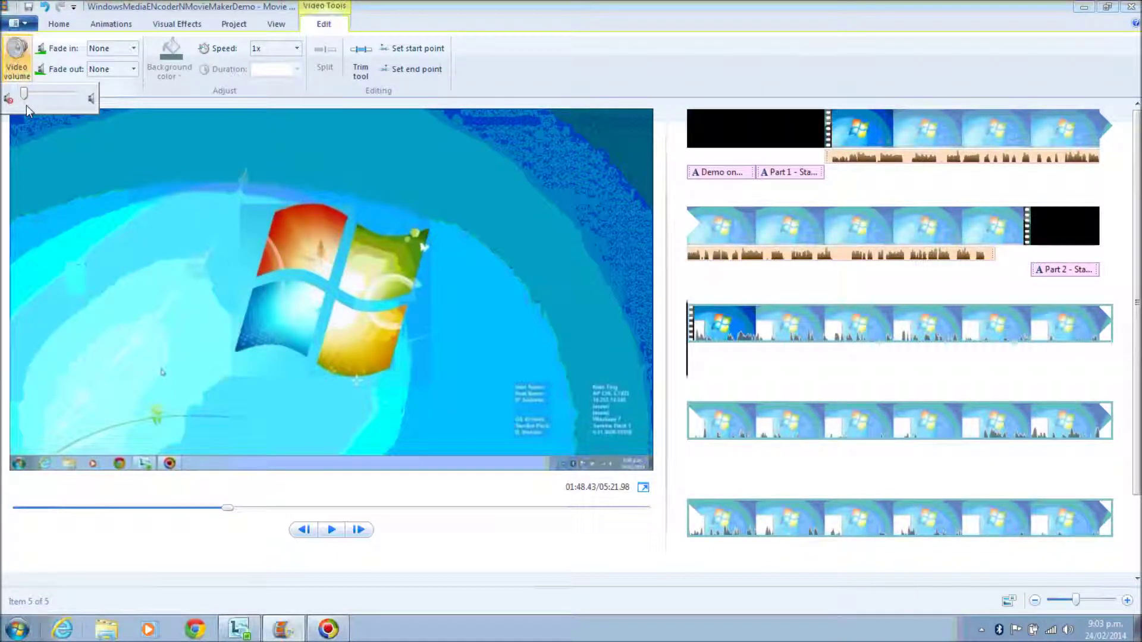
pyautogui.click(450, 6)
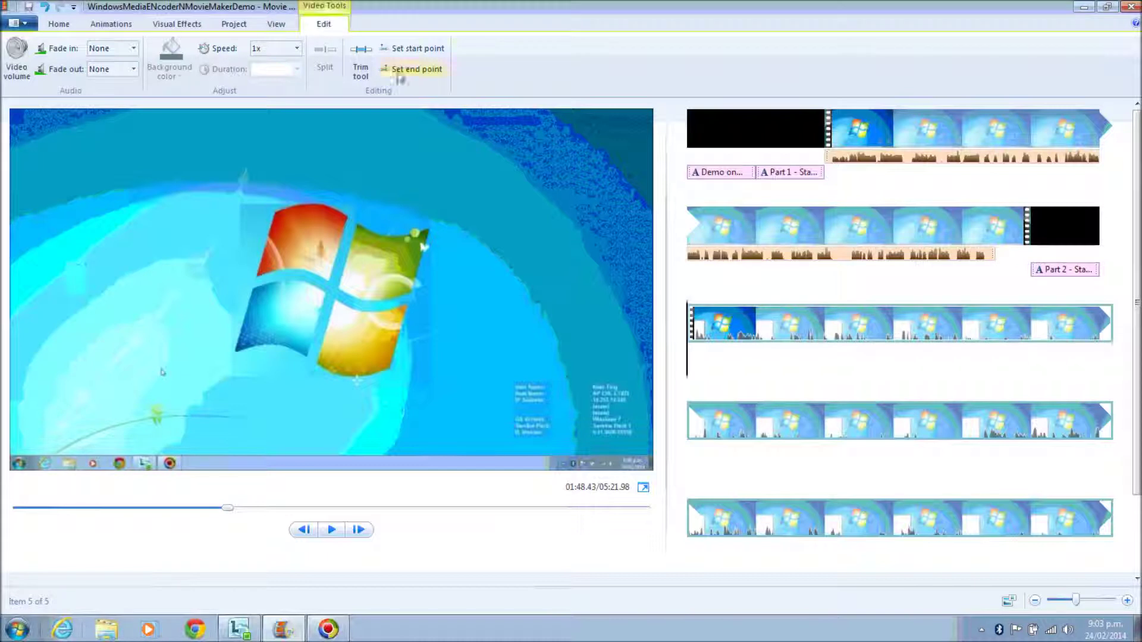
pyautogui.click(60, 25)
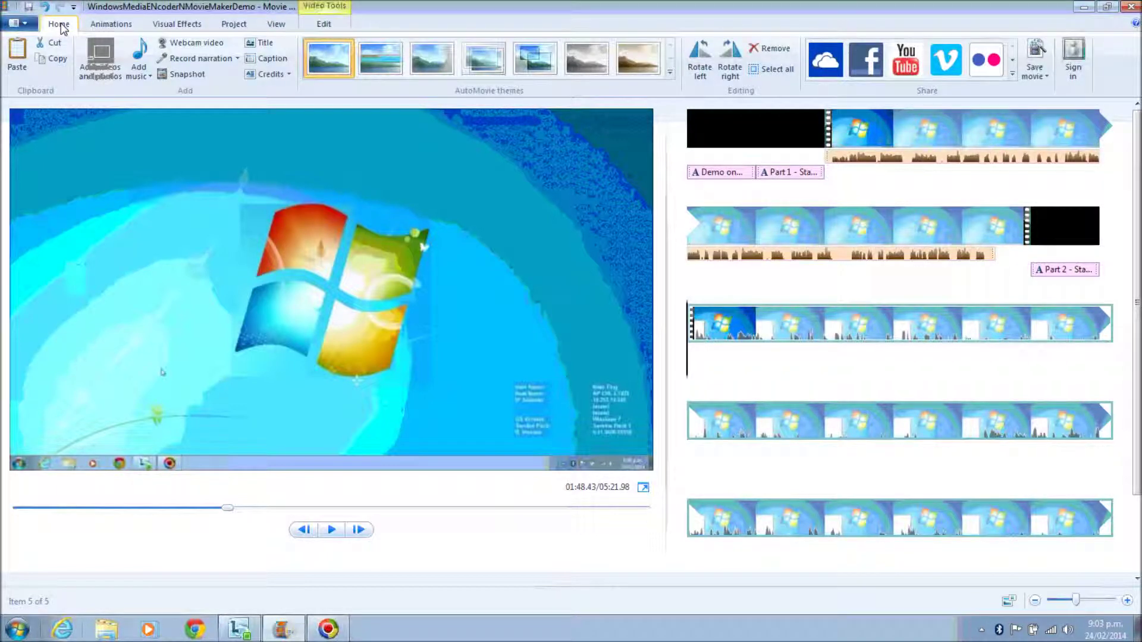
# - Record a second microphone narration and save it as the Narration 2 .wma file
pyautogui.click(107, 29)
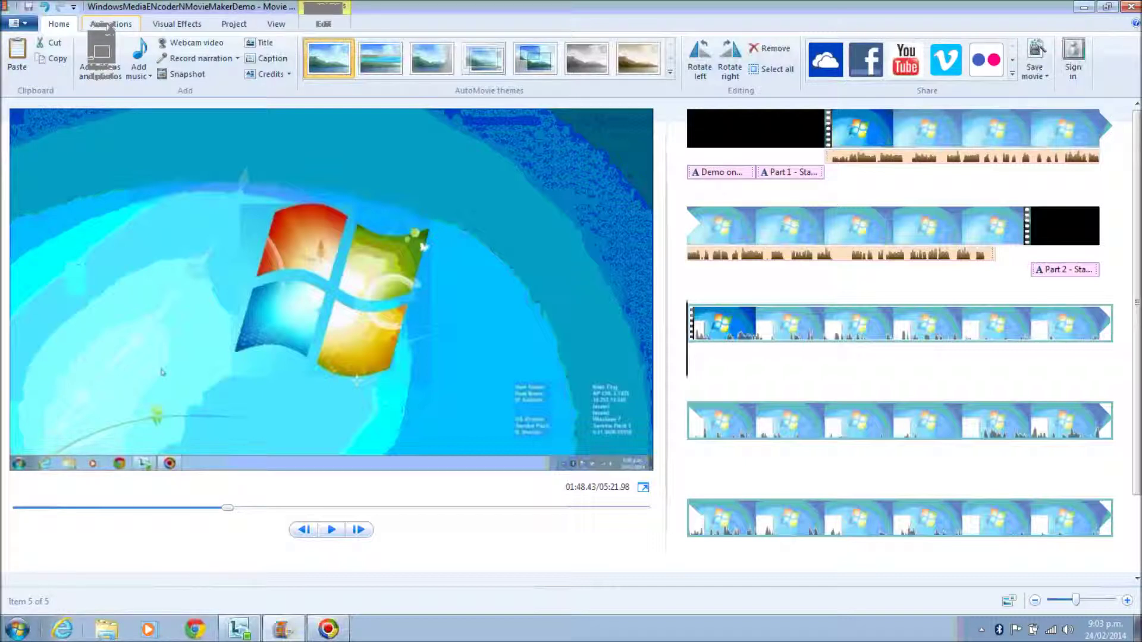
pyautogui.click(237, 59)
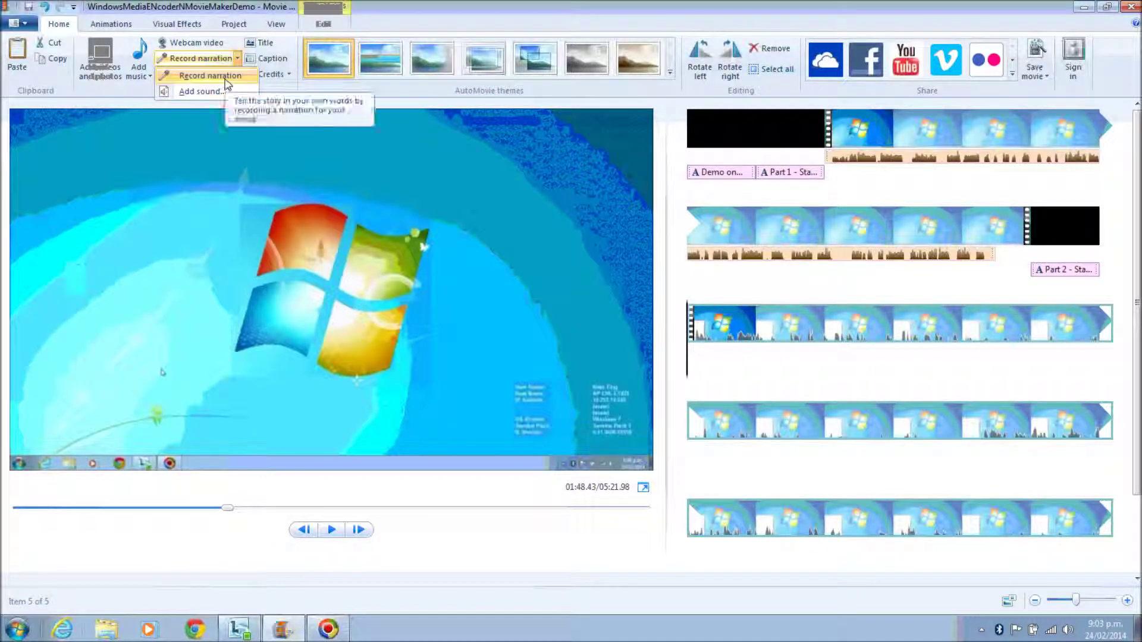
pyautogui.click(226, 78)
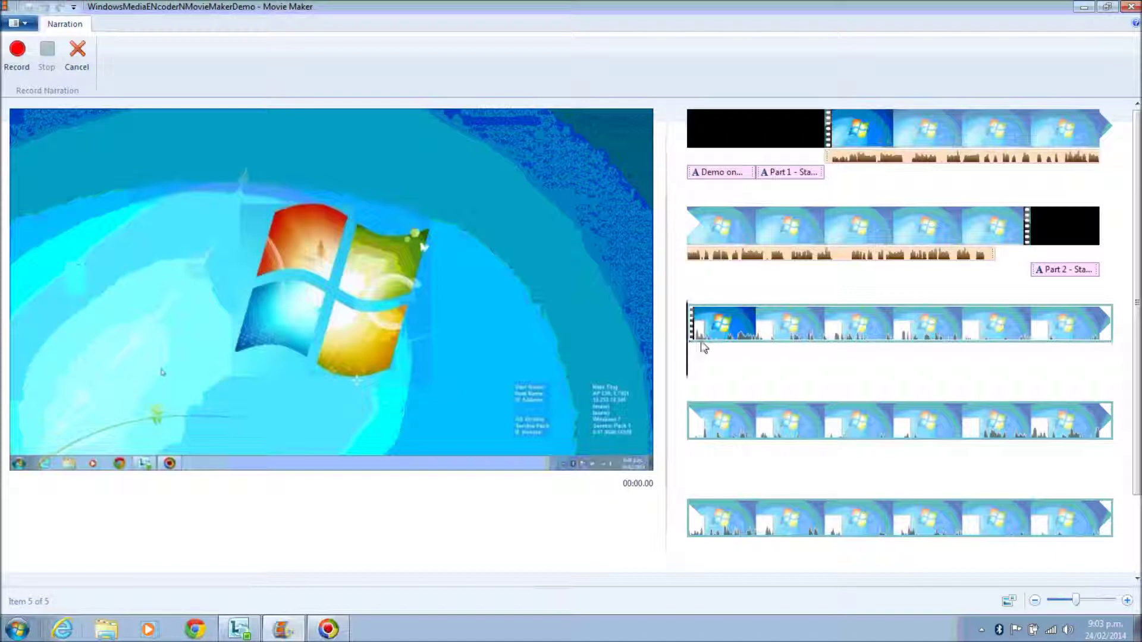
pyautogui.click(16, 61)
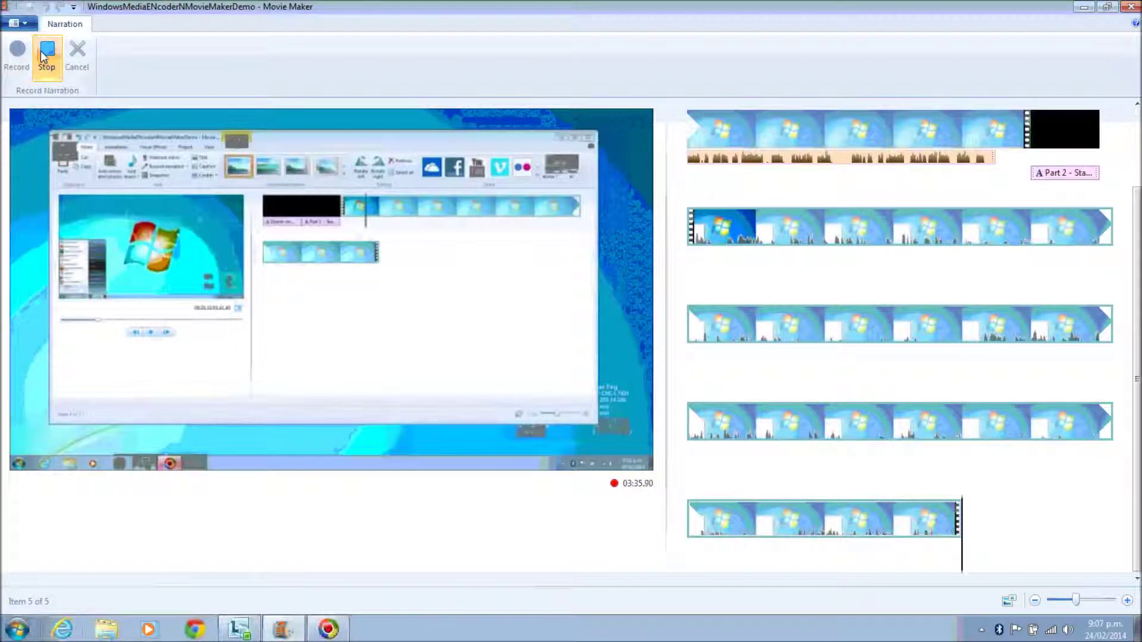
pyautogui.click(45, 52)
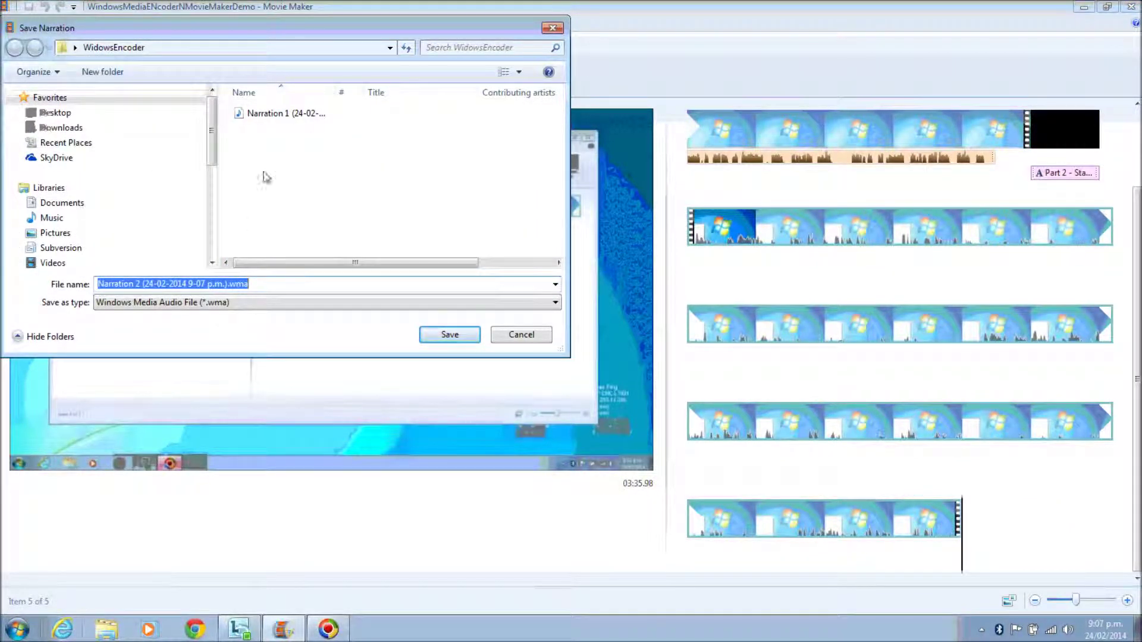
pyautogui.click(452, 335)
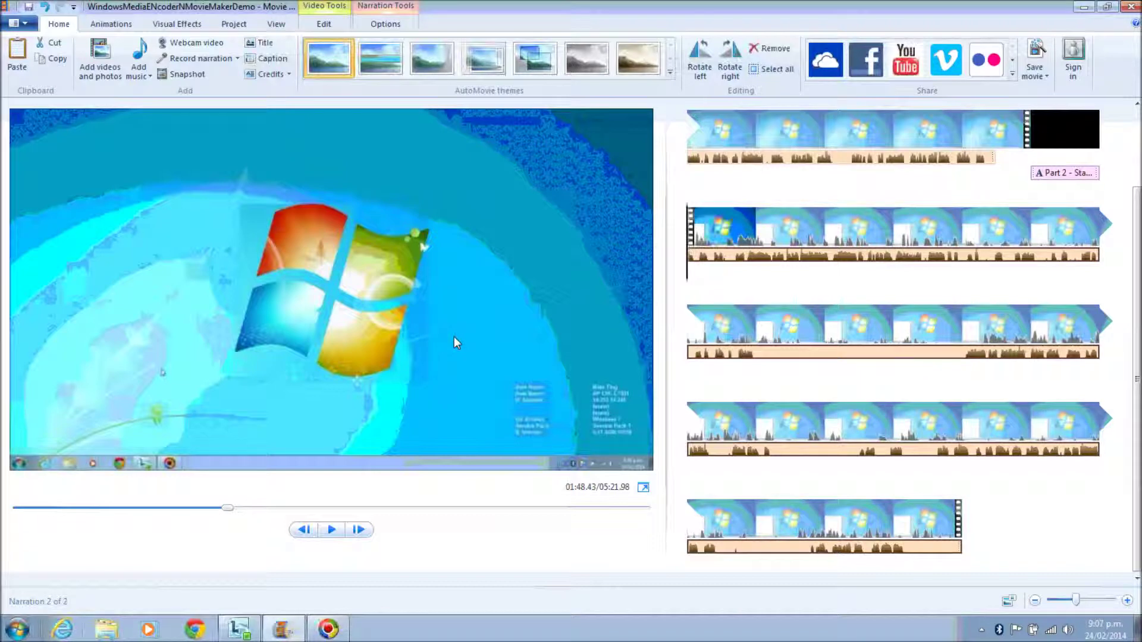
# - Trim the second narration's end point from 216.04s to 205.97s, keeping its 108.40s start
pyautogui.click(933, 555)
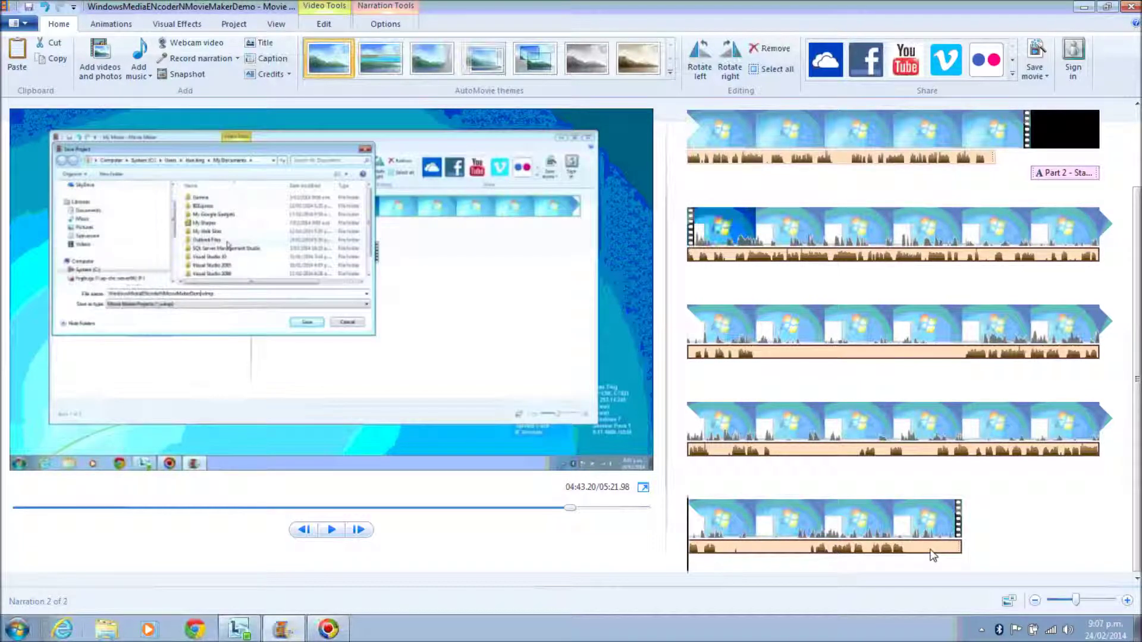
pyautogui.doubleClick(932, 555)
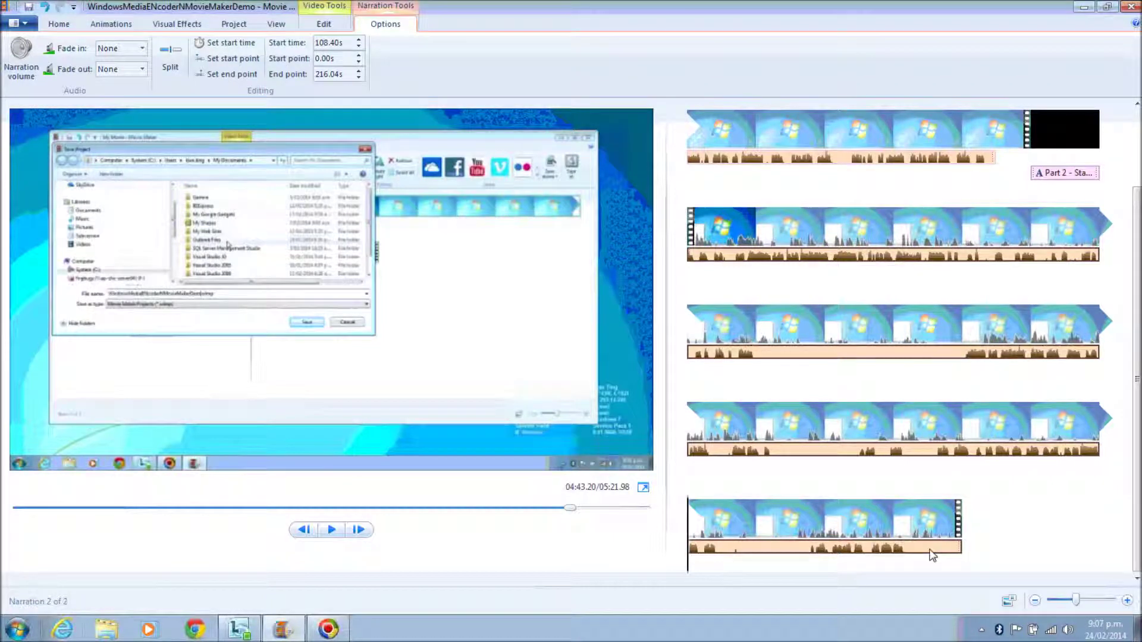
pyautogui.click(928, 563)
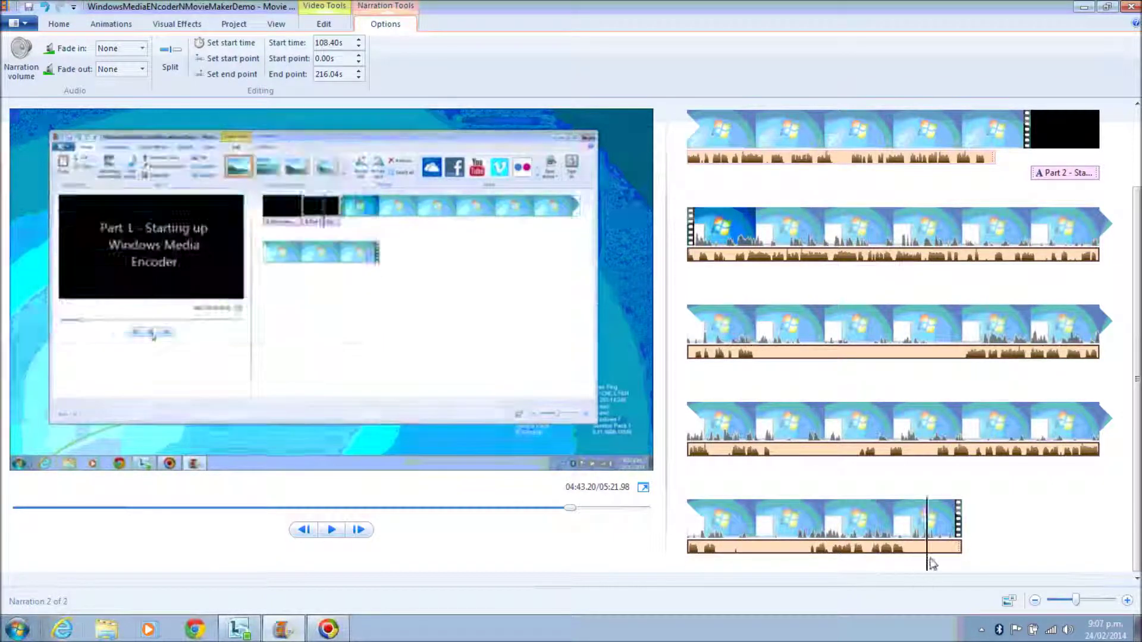
pyautogui.click(934, 563)
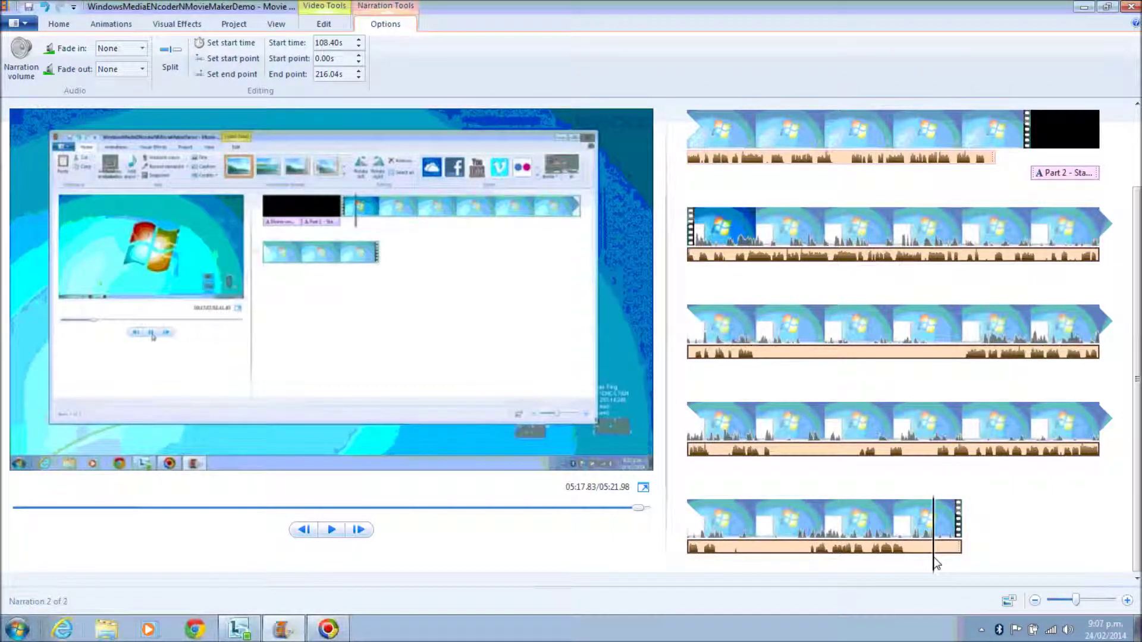
pyautogui.click(909, 563)
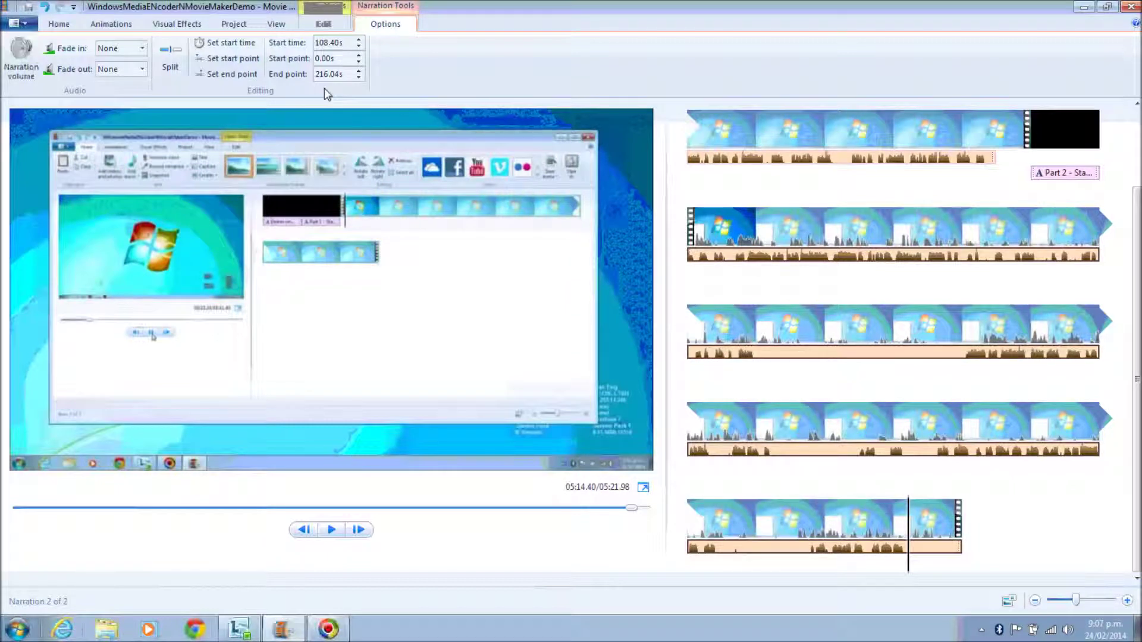
pyautogui.click(236, 78)
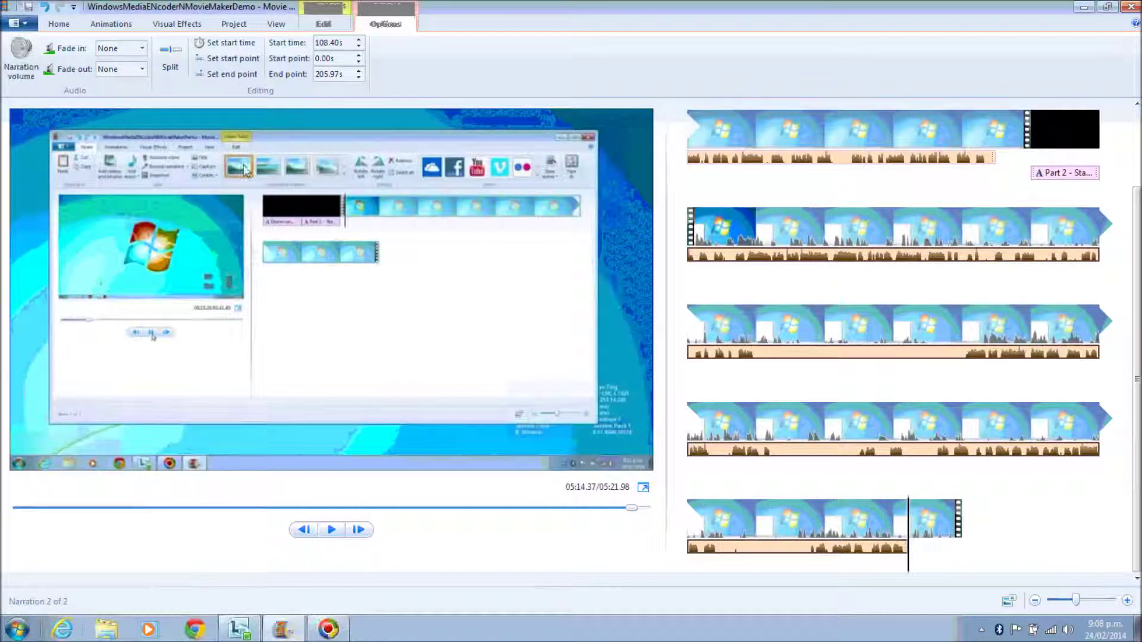
# - Raise both narration tracks to maximum volume, then play the movie from the second-row clip
pyautogui.click(22, 60)
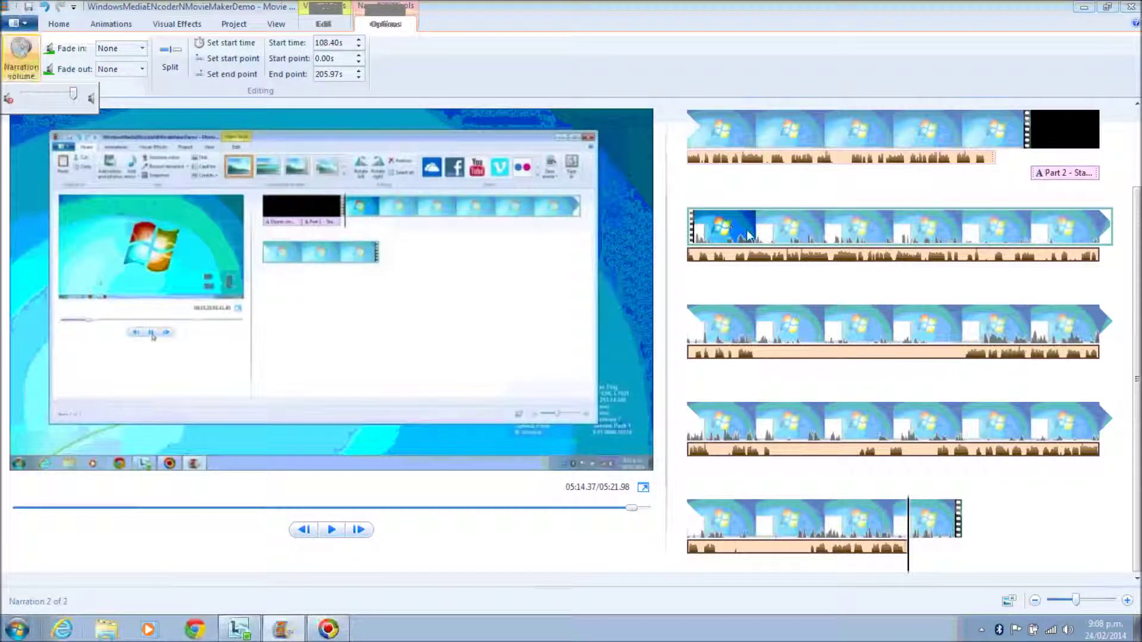
pyautogui.click(858, 159)
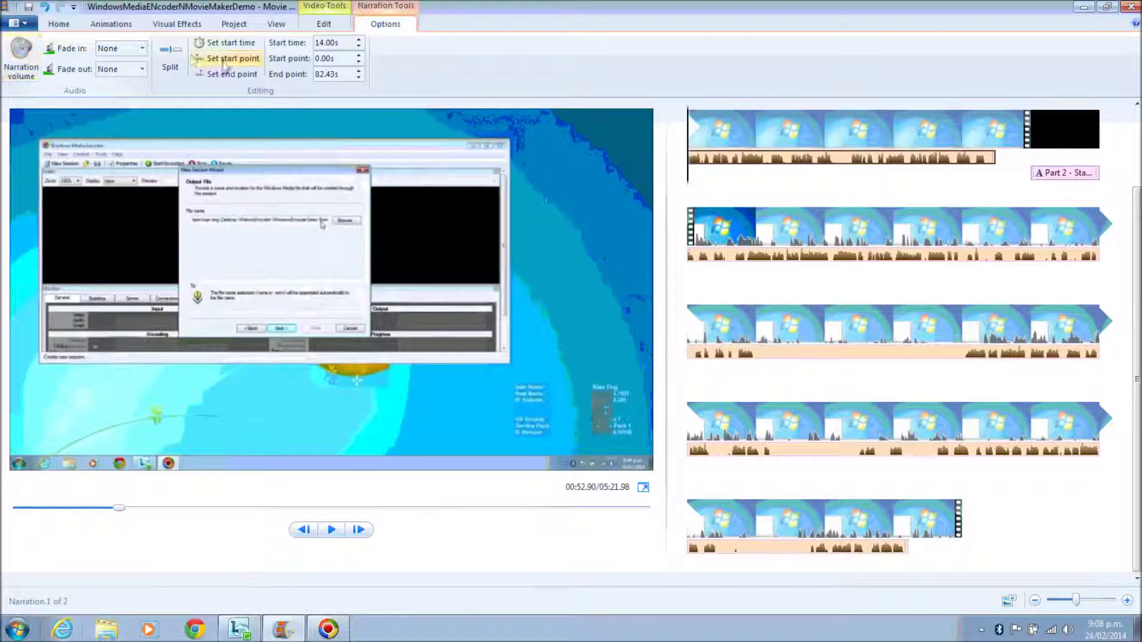
pyautogui.click(22, 59)
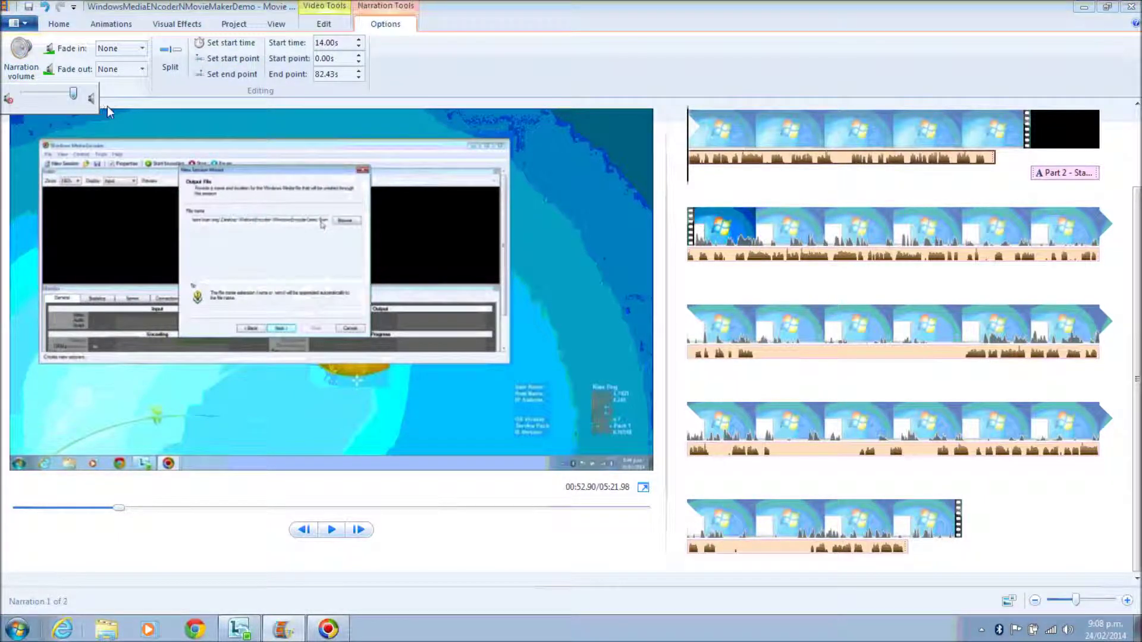
pyautogui.click(872, 353)
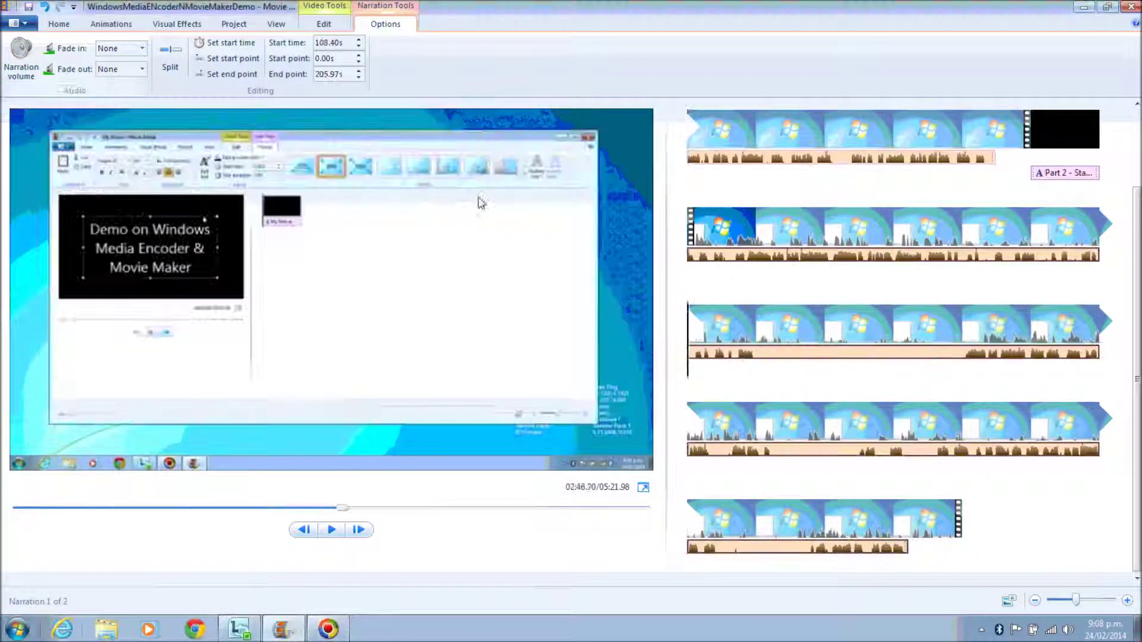
pyautogui.click(22, 60)
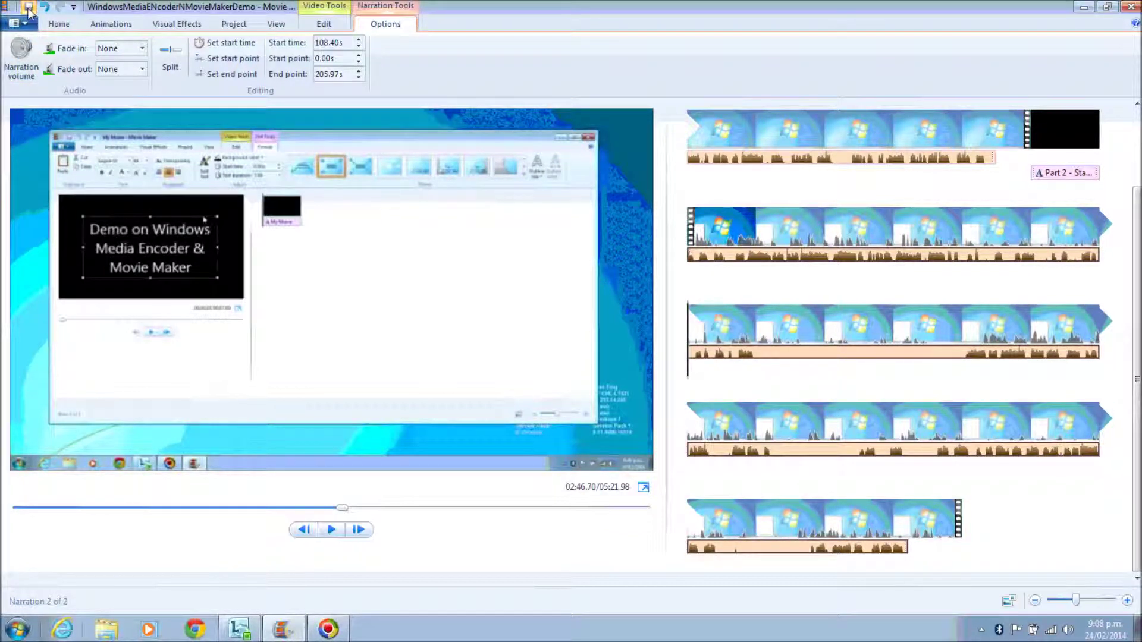
pyautogui.click(29, 13)
pyautogui.click(895, 217)
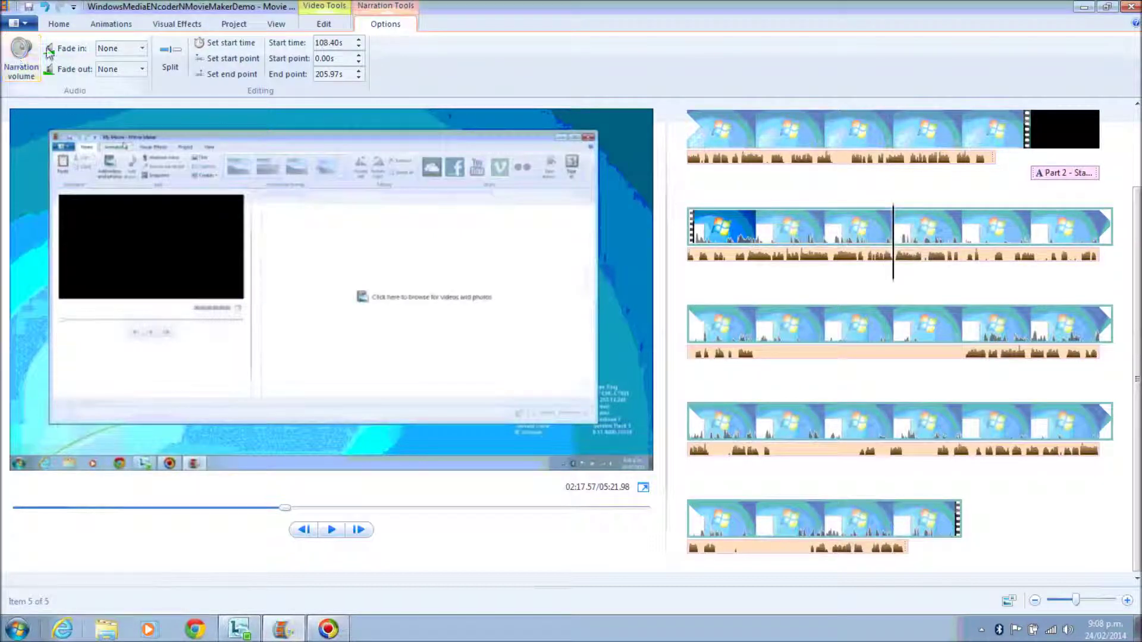
pyautogui.click(328, 531)
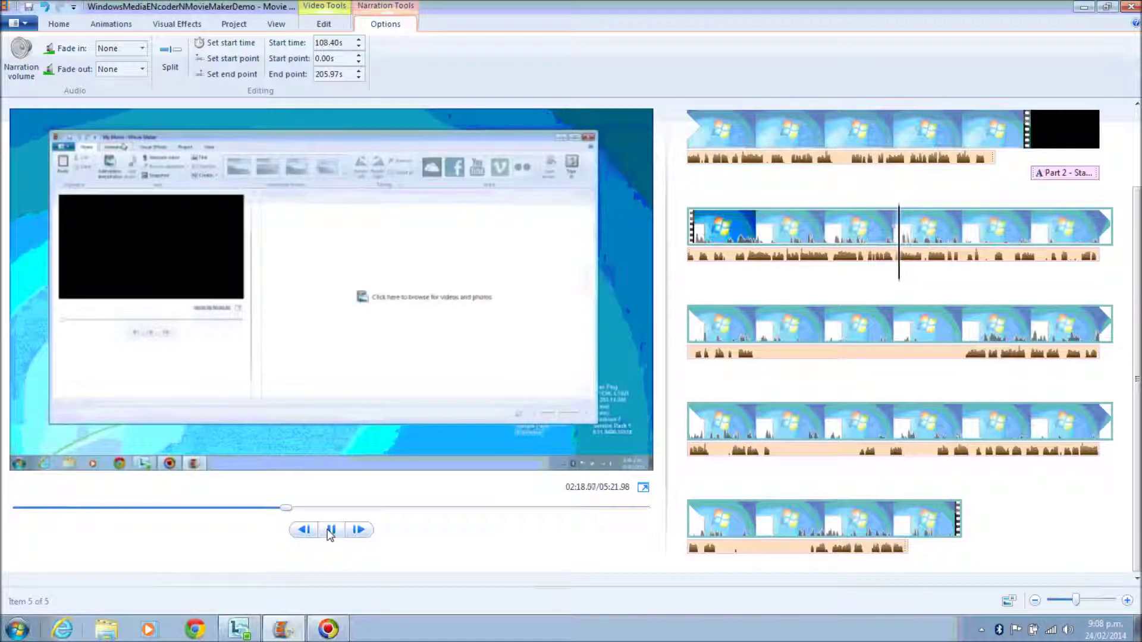